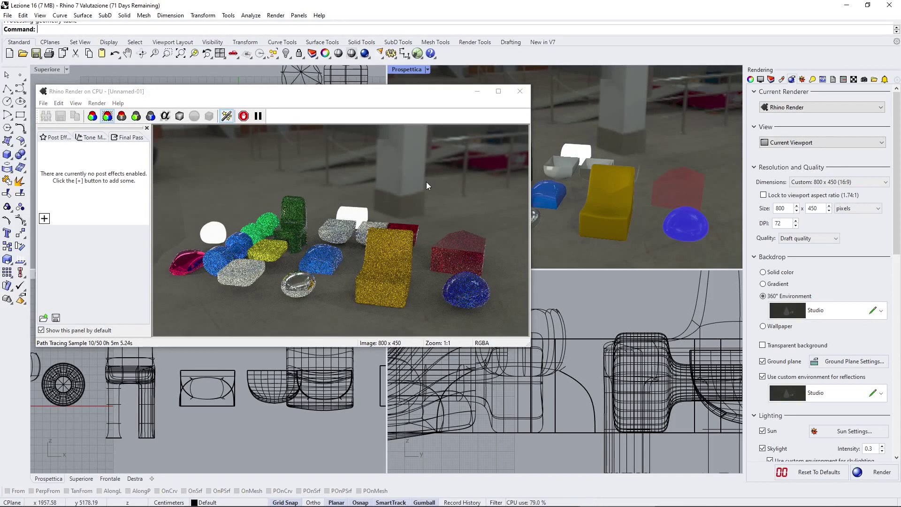
Raise the Rhino Render window and let the 800 x 450 render finish its 10 samples
mouse_move(354, 95)
left_mouse_down()
mouse_move(344, 93)
mouse_move(362, 80)
mouse_move(356, 85)
left_mouse_up()
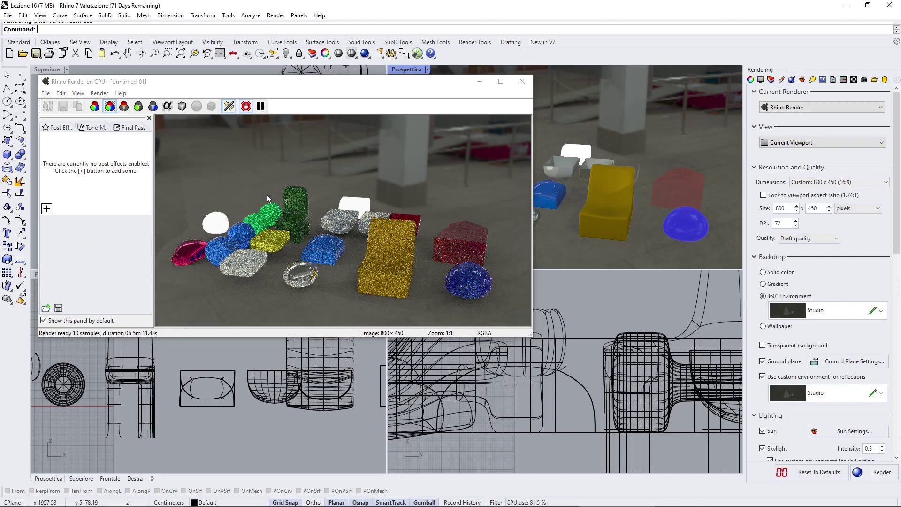
Close the finished render without saving the image and orbit the Prospettica view
left_click(521, 81)
left_click(521, 280)
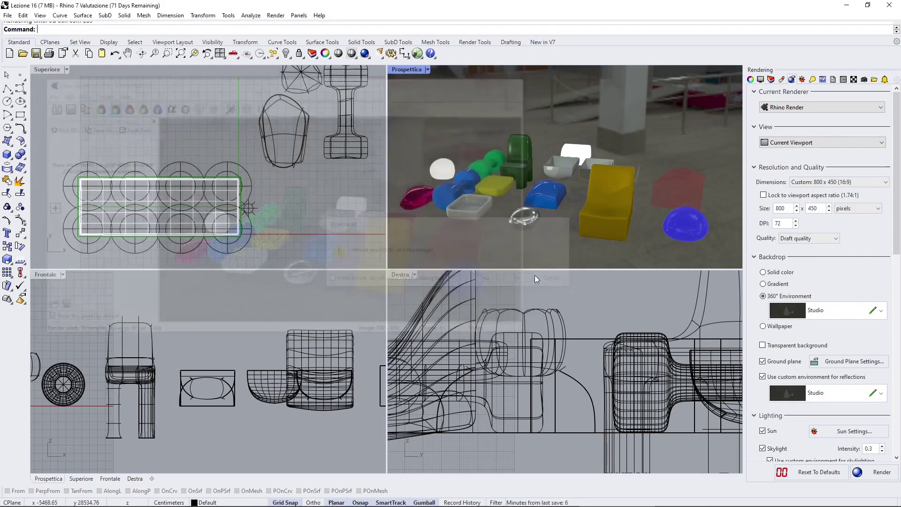
mouse_move(593, 189)
right_mouse_down()
mouse_move(582, 179)
mouse_move(610, 185)
right_mouse_up()
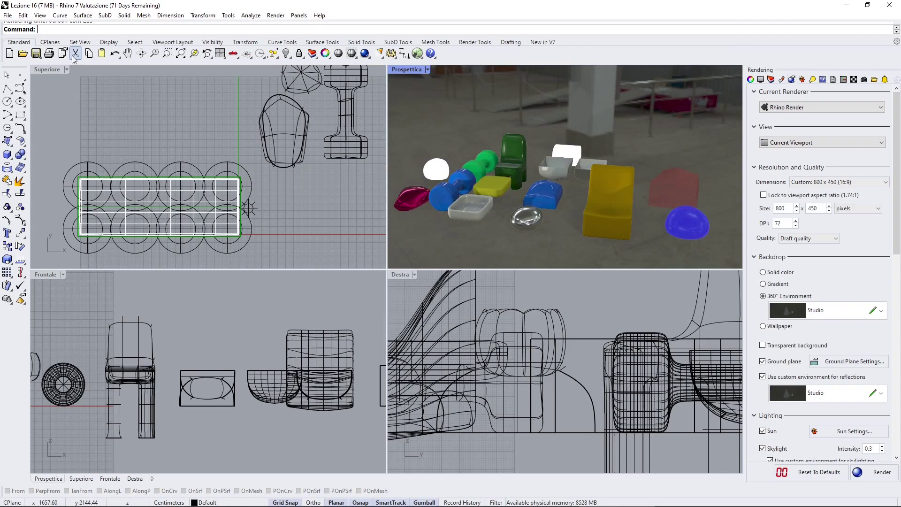
Zoom out the Superiore view and bring up Poly Haven's indoor HDRIs page
scroll(119, 164, "down", 3)
scroll(118, 164, "down", 3)
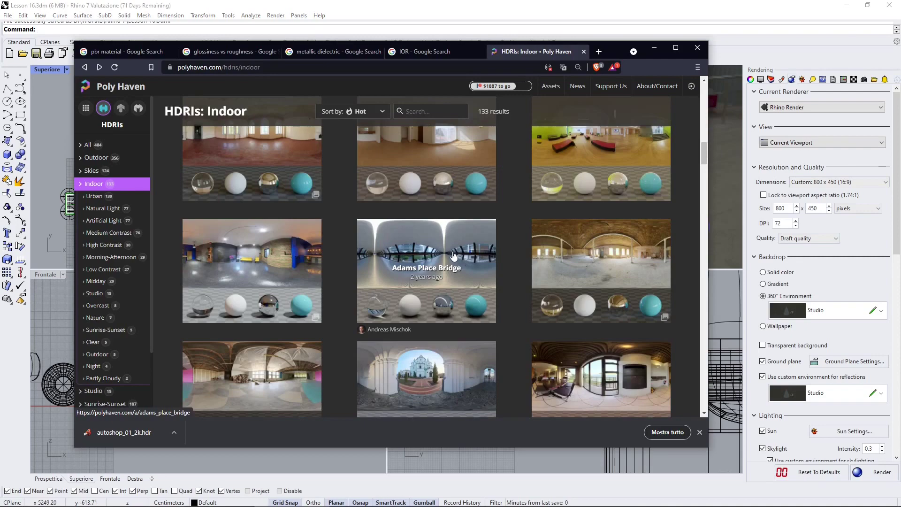
scroll(453, 255, "up", 6)
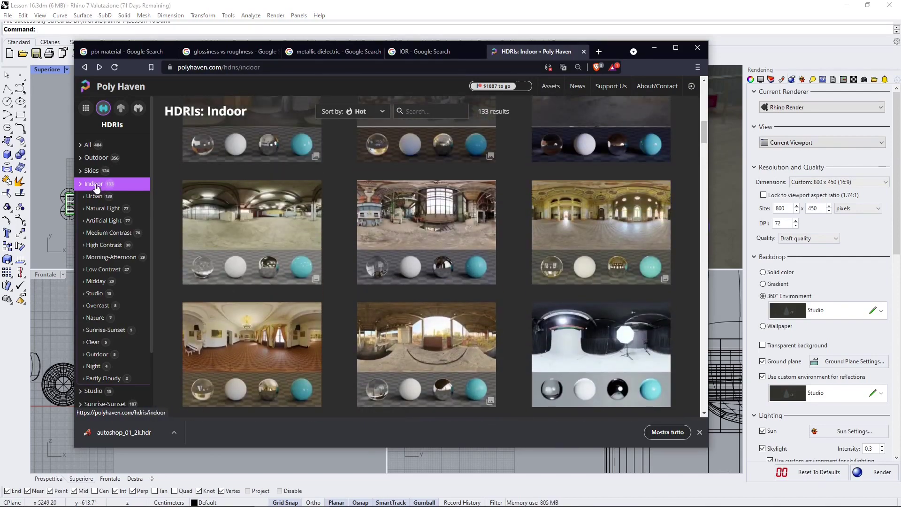
Browse the Indoor HDRIs grid and open the Industrial Pipe & Valve 02 page
scroll(426, 271, "down", 5)
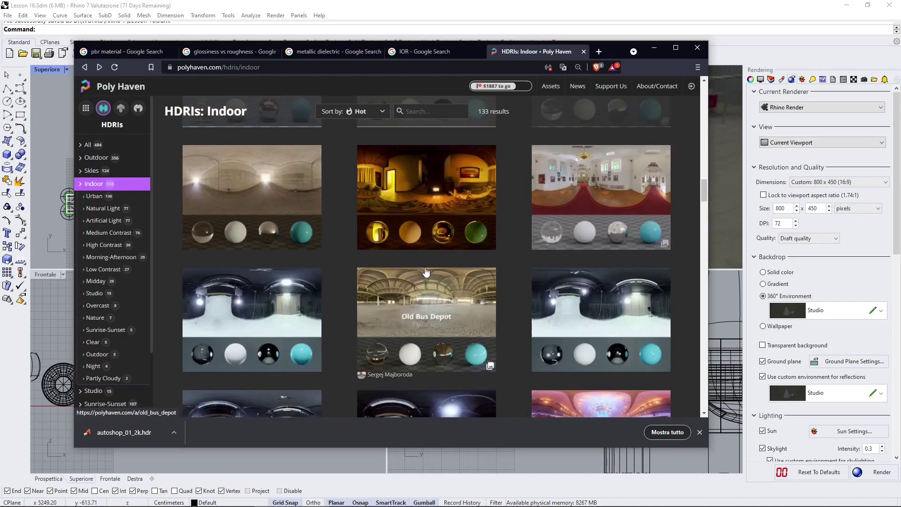
scroll(426, 271, "down", 10)
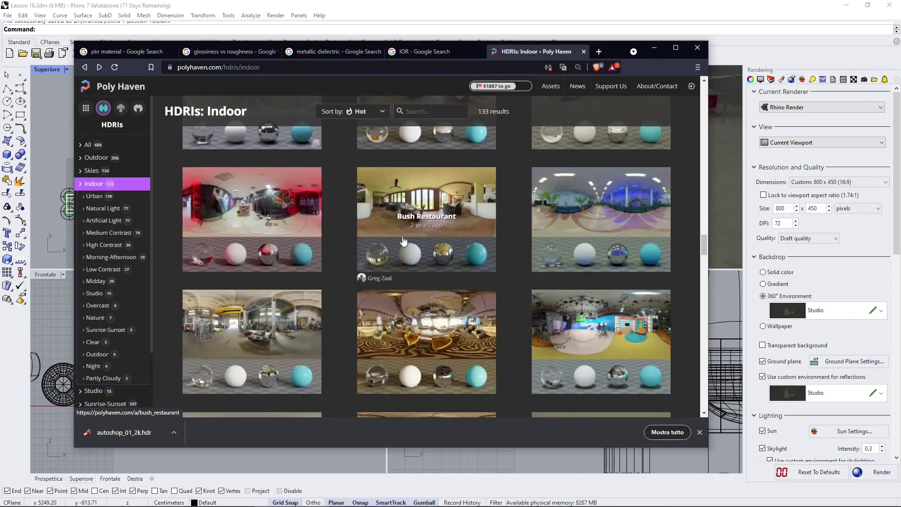
scroll(403, 241, "up", 3)
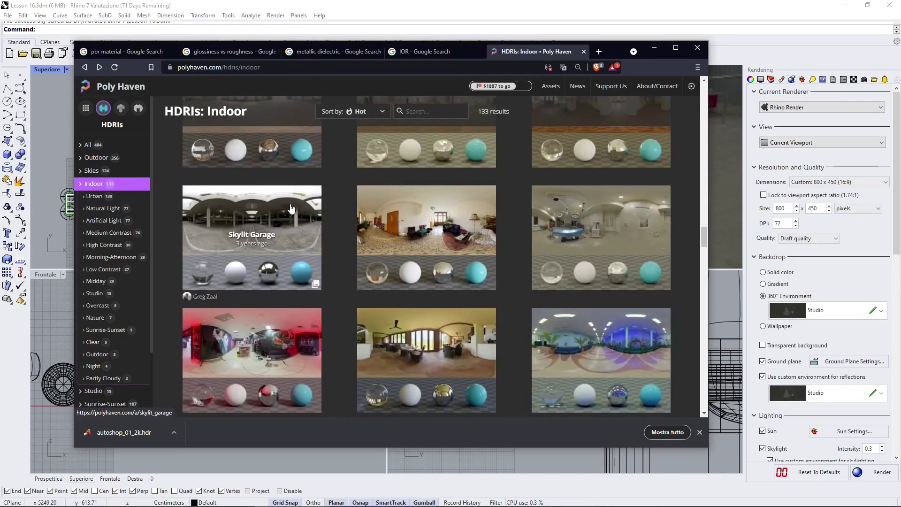
scroll(342, 164, "down", 2)
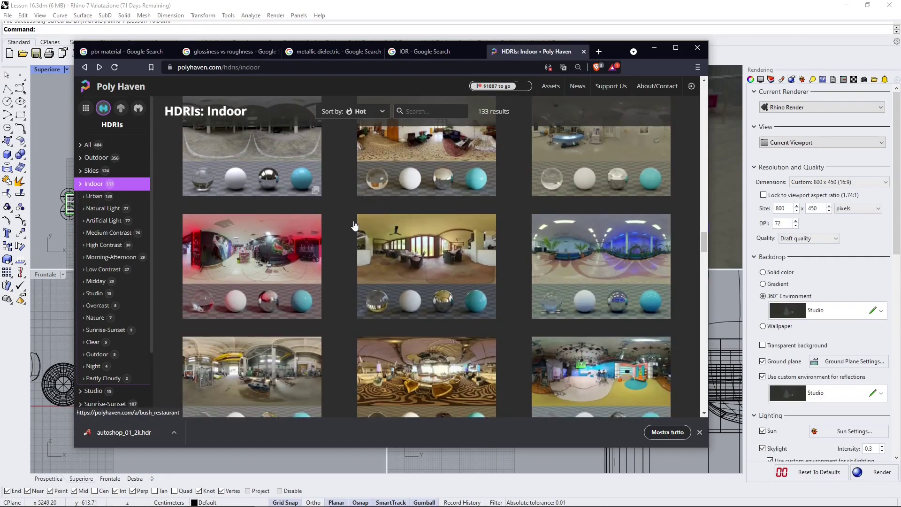
scroll(395, 330, "down", 5)
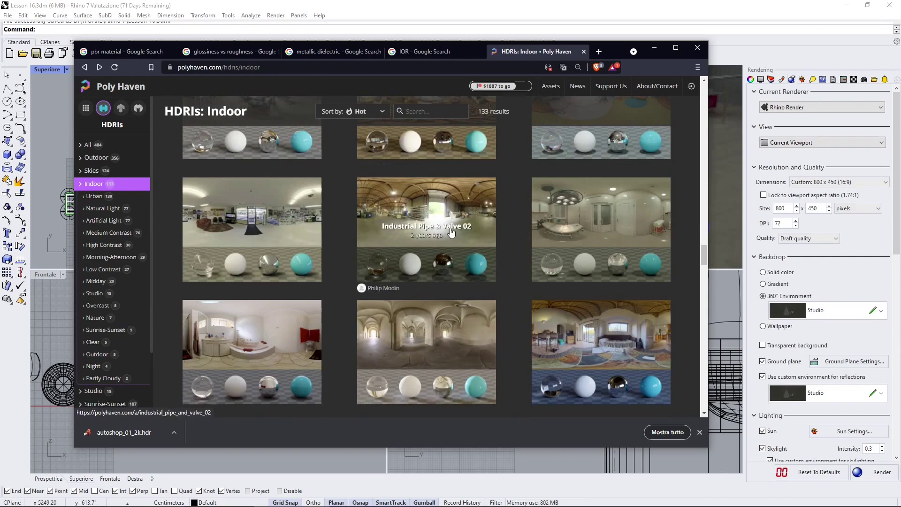
left_click(452, 207)
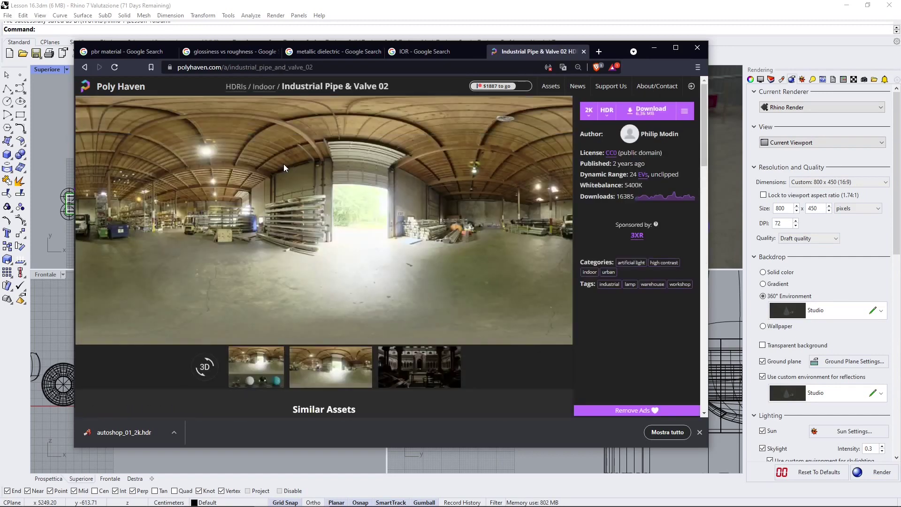
Save the 2K industrial_pipe_and_valve_02_2k.hdr into D: > WORKS > HDRI
left_click(641, 114)
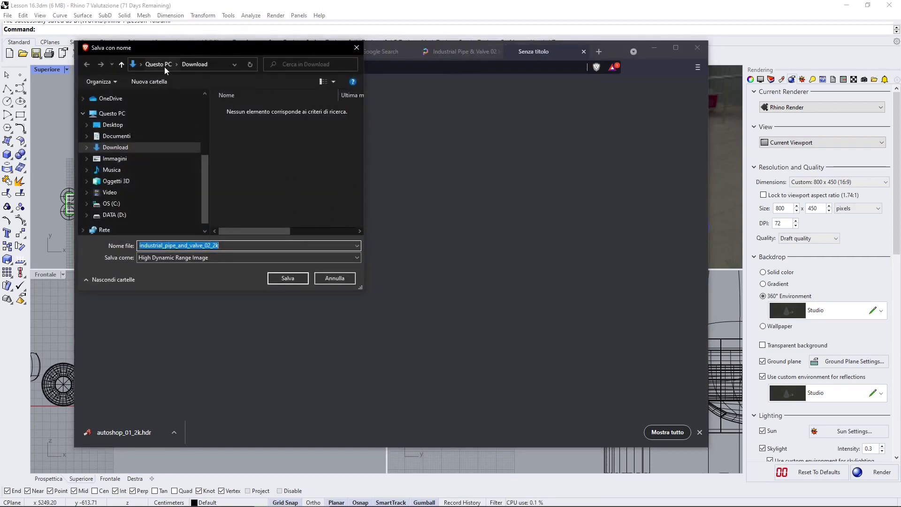
left_click(119, 222)
left_click(117, 216)
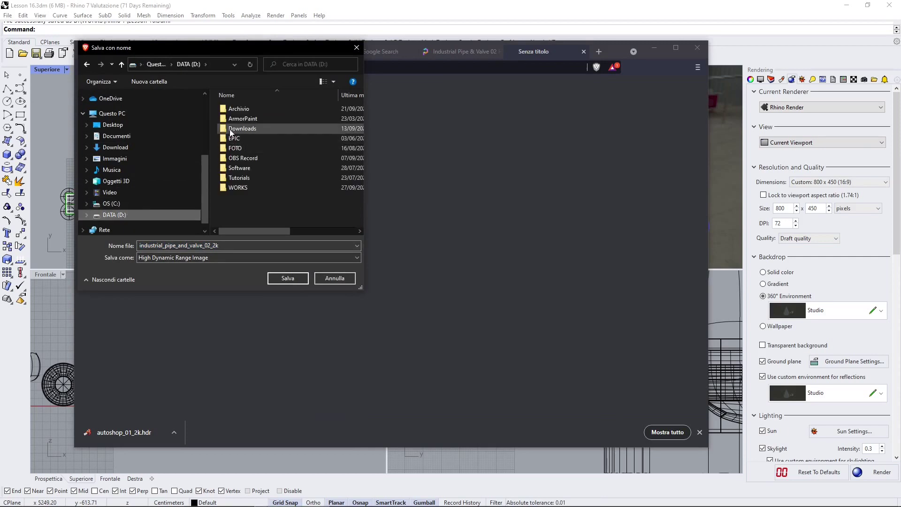
left_click(241, 187)
double_click(241, 187)
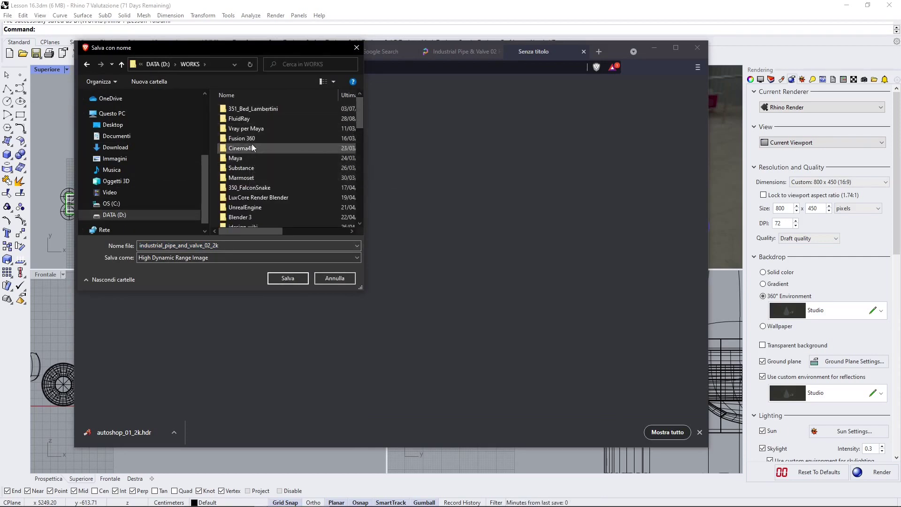
scroll(252, 144, "down", 4)
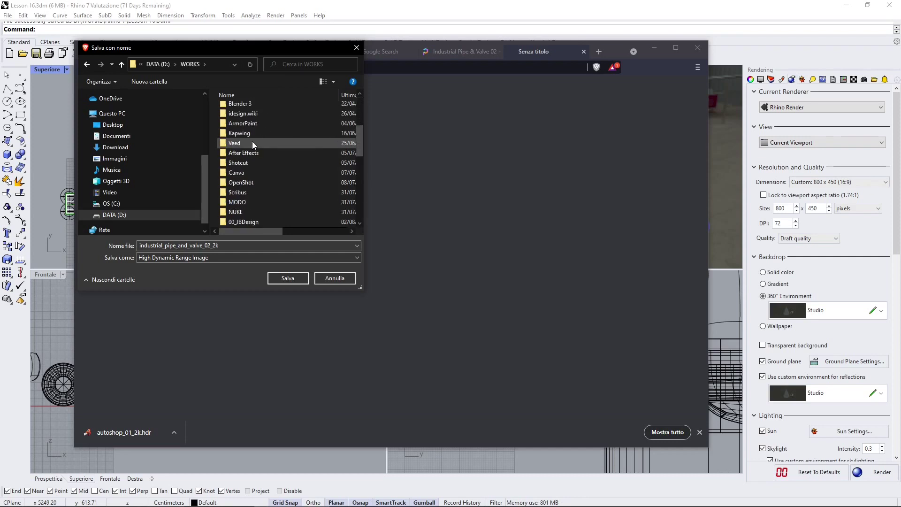
left_click(252, 142)
scroll(252, 142, "down", 5)
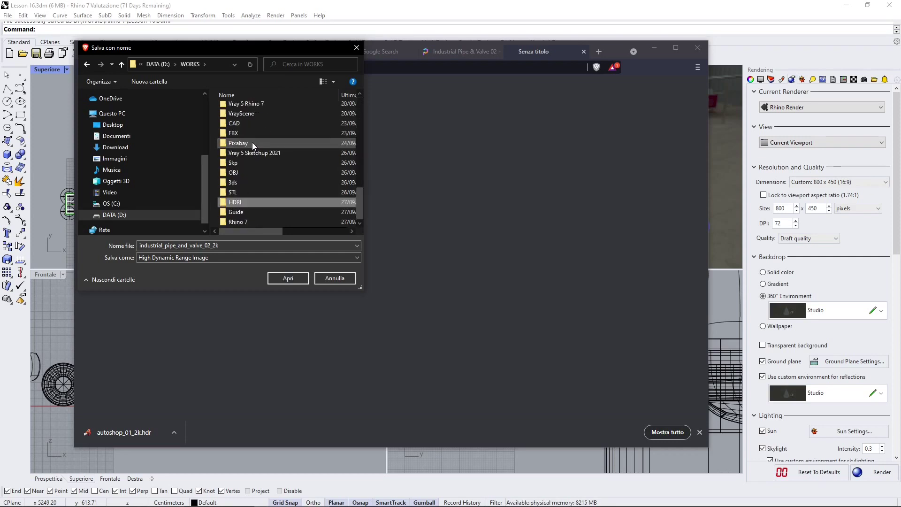
double_click(235, 203)
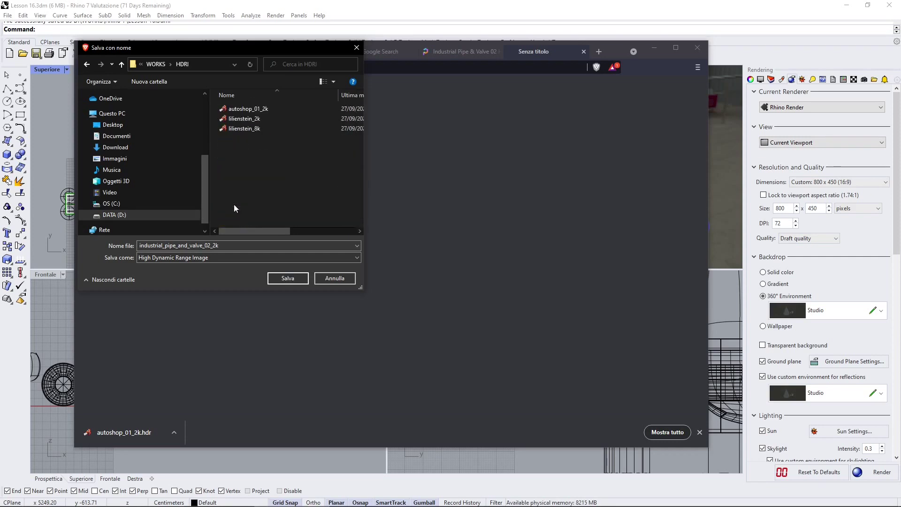
left_click(287, 279)
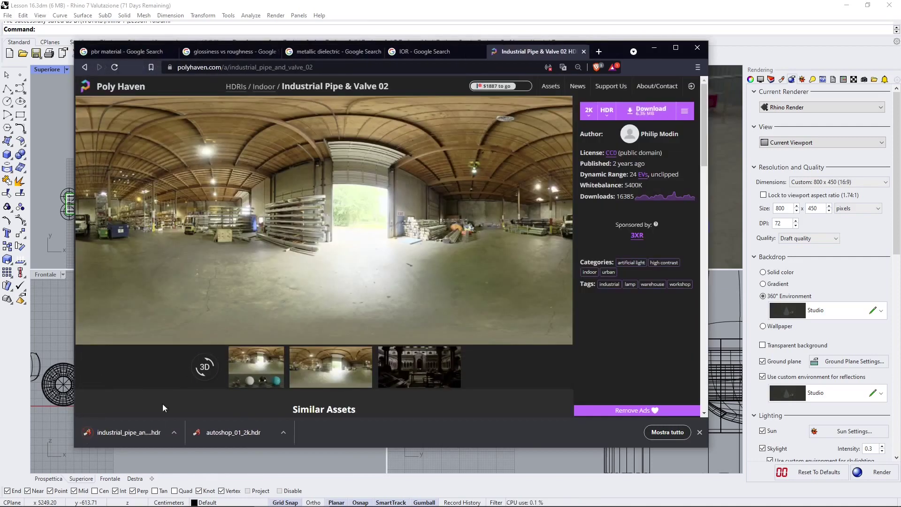
Drop industrial_pipe_and_valve_02_2k into Prospettica as the Environment image and orbit the view
left_click(654, 47)
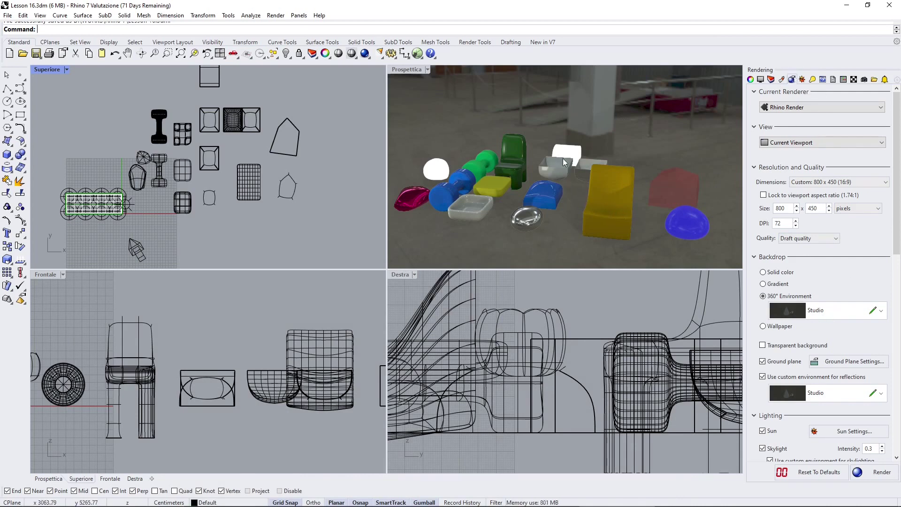
key("alt+Tab")
left_click(542, 281)
left_click_drag(542, 282, 482, 118)
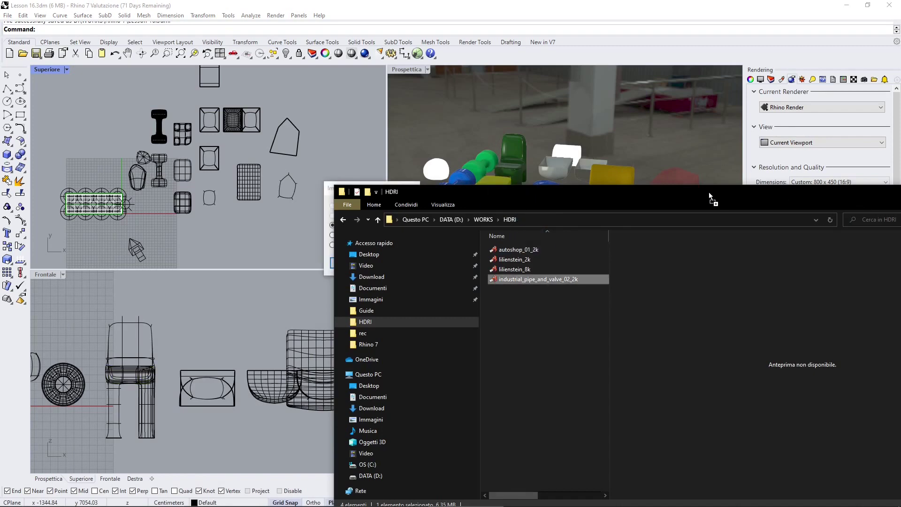
left_click(326, 188)
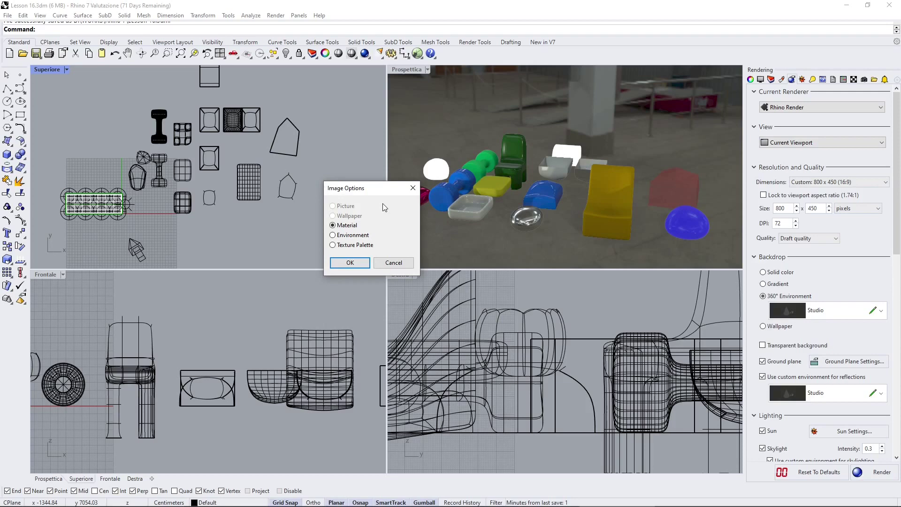
left_click(350, 264)
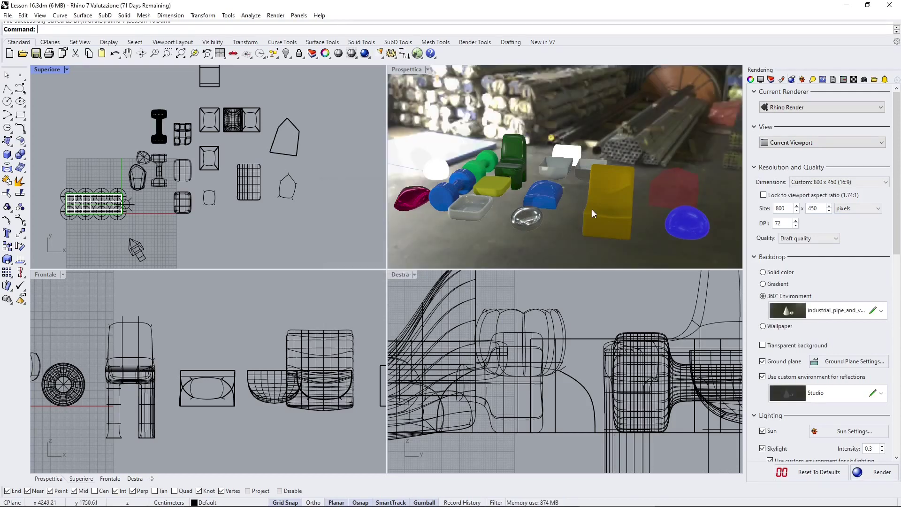
right_click_drag(512, 220, 624, 129)
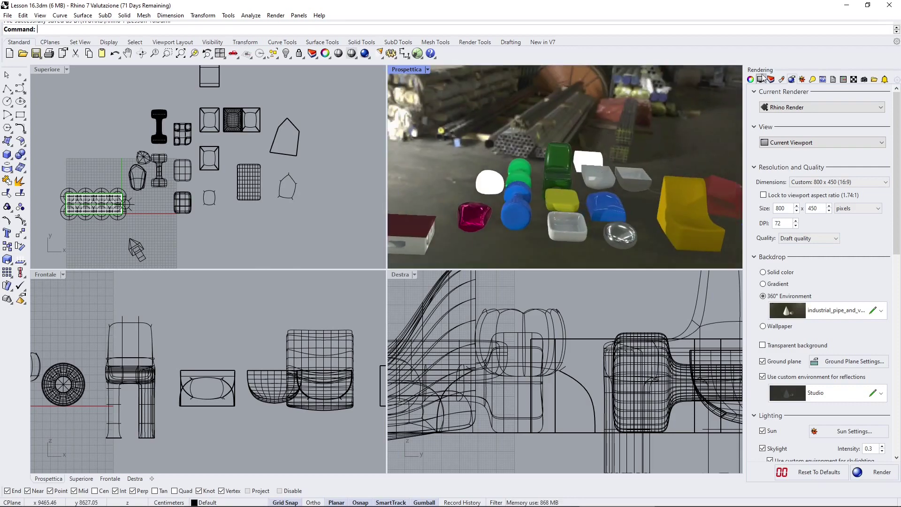
scroll(821, 356, "down", 2)
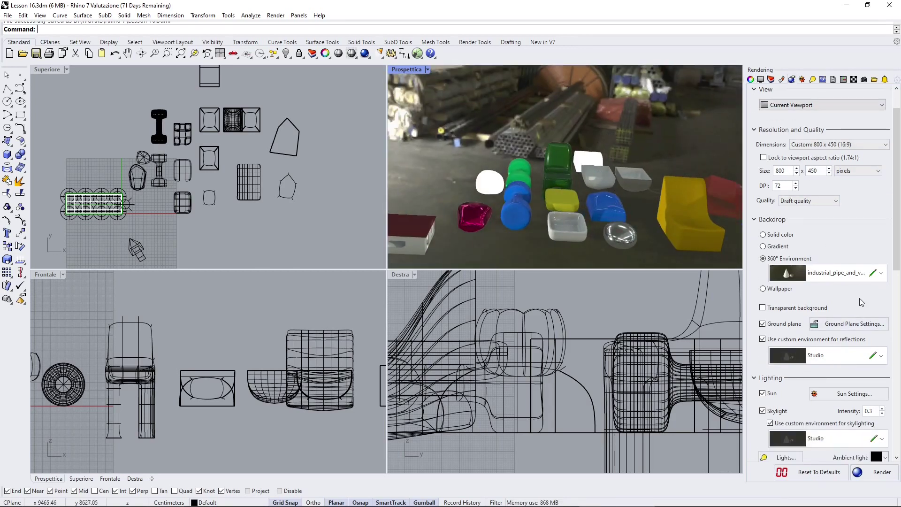
left_click(874, 357)
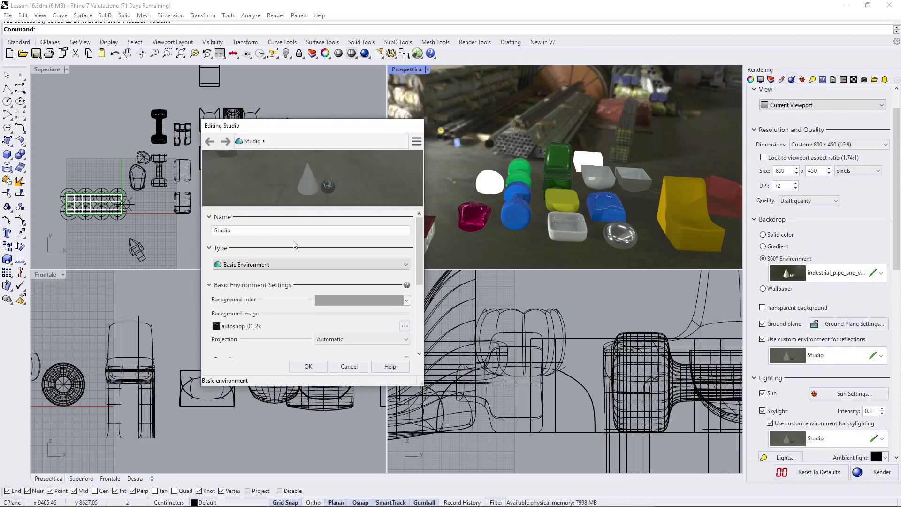
left_click(404, 326)
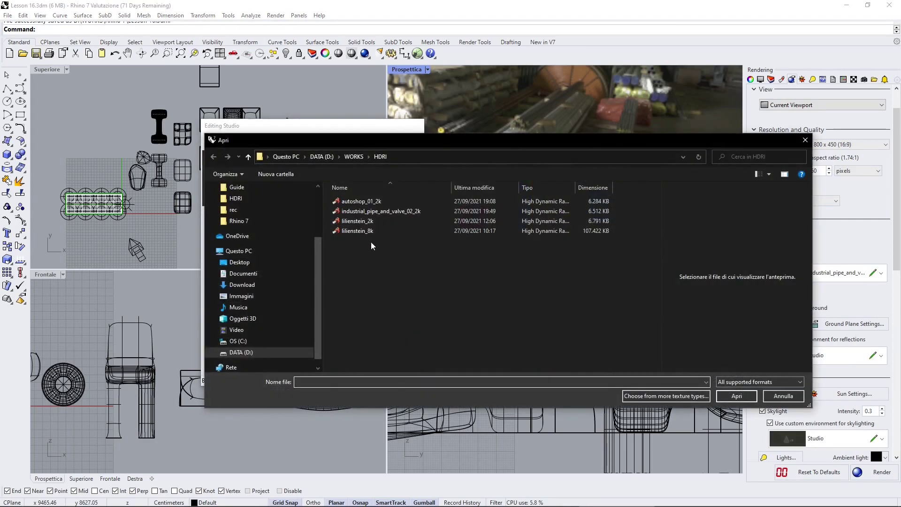
double_click(360, 201)
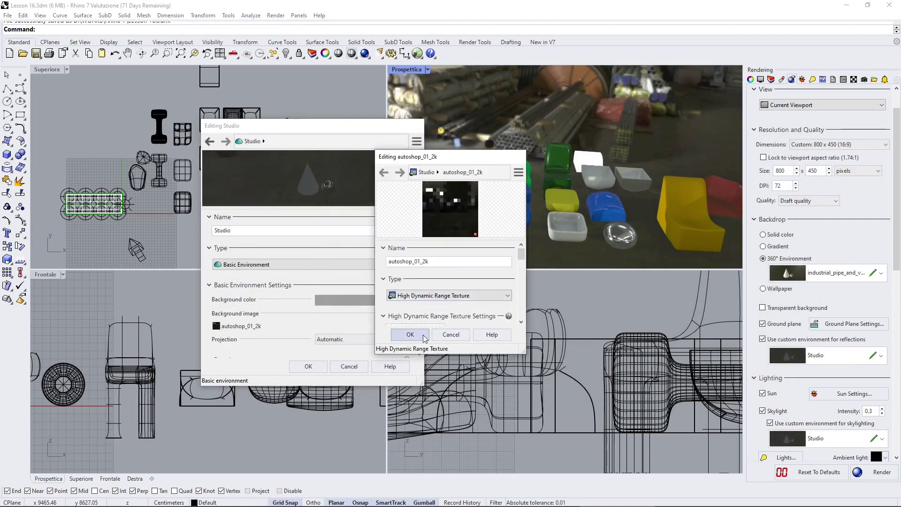
left_click(308, 366)
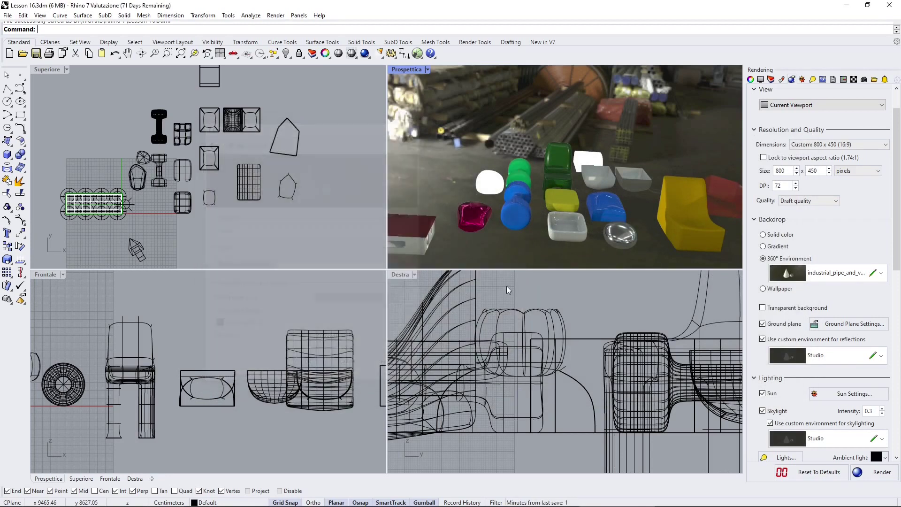
left_click(871, 439)
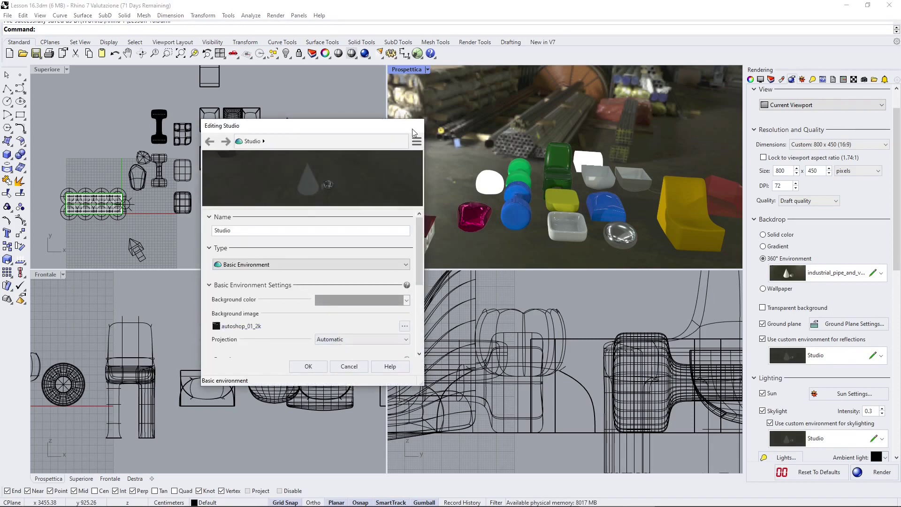
left_click(308, 367)
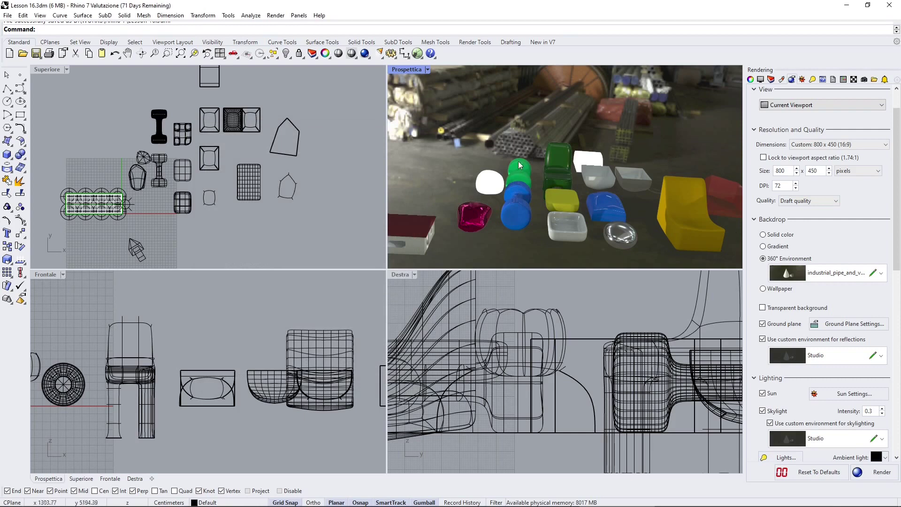
Change the perspective camera rotation from 11.79 to 0, then zoom and pan onto the objects
right_click_drag(561, 180, 536, 176)
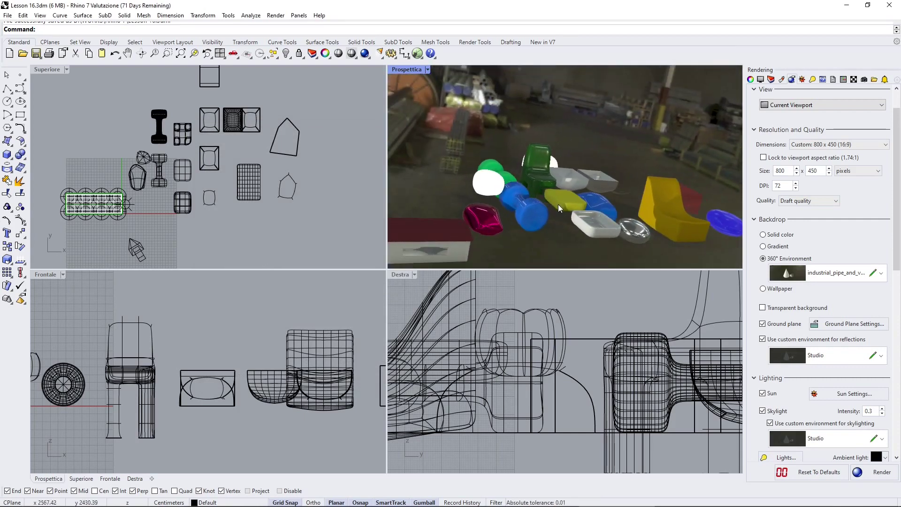
left_click(750, 79)
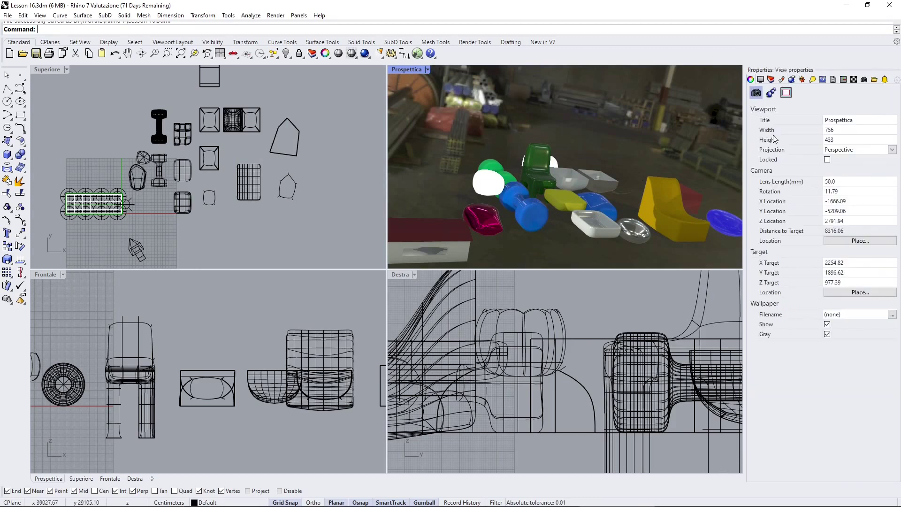
left_click(842, 190)
type("0")
key("Return")
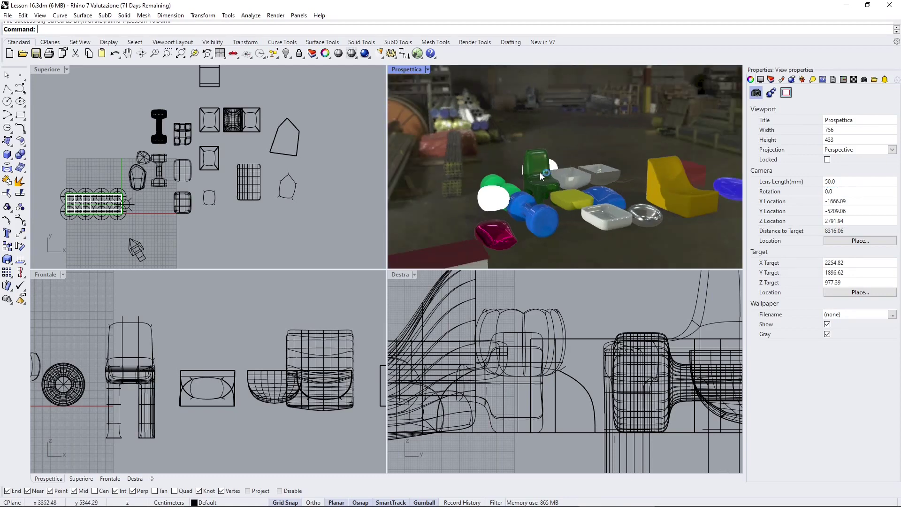
scroll(542, 176, "up", 3)
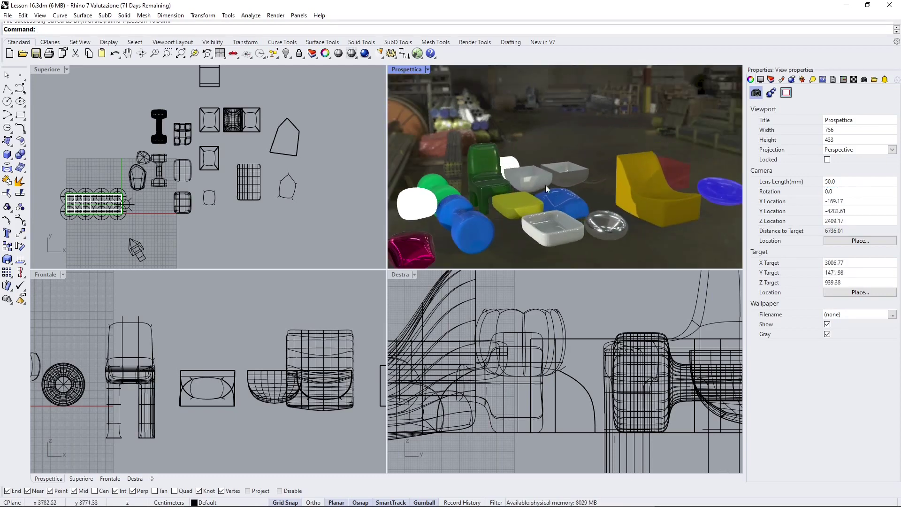
right_click_drag(546, 185, 567, 191, "shift")
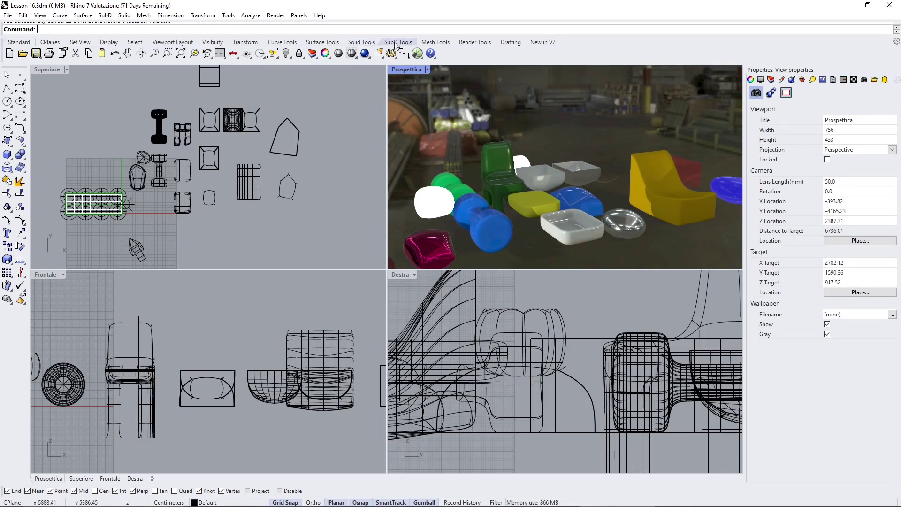
Open the Materials panel and check the bowl, chair, cylinder and dome materials
left_click(474, 43)
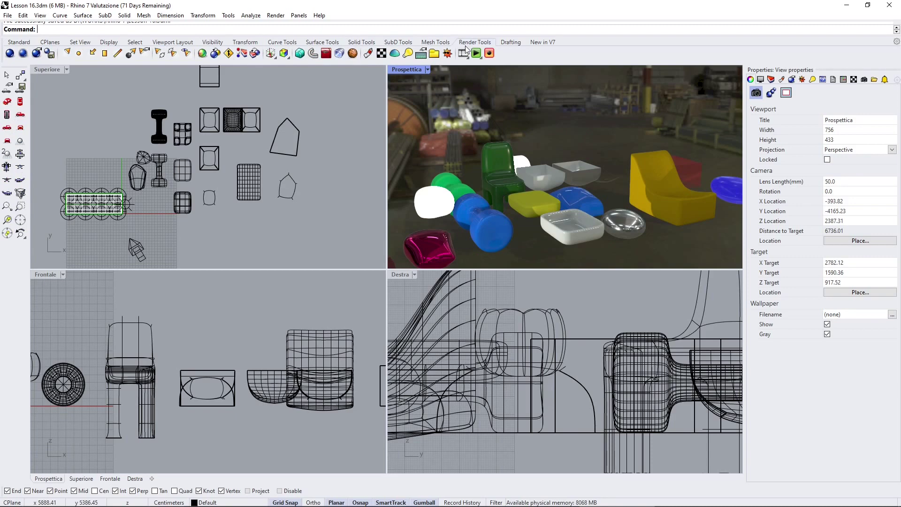
left_click(368, 54)
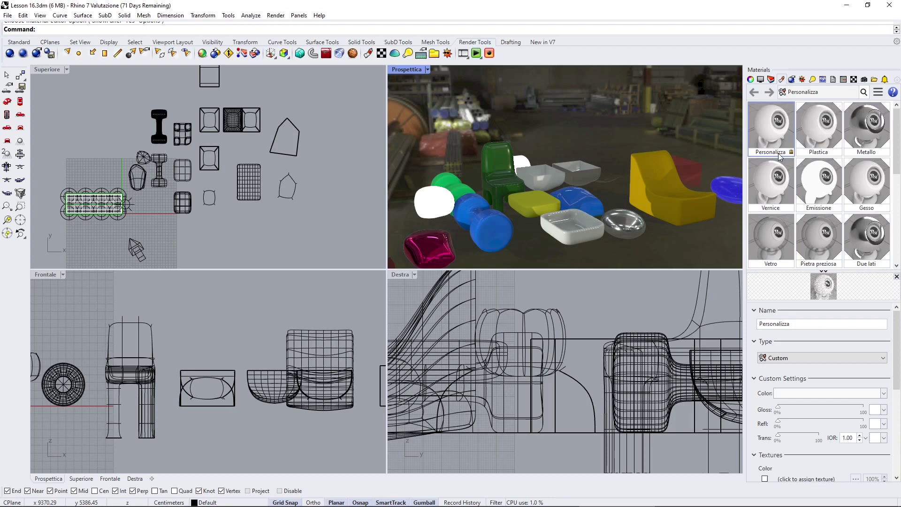
scroll(779, 156, "down", 3)
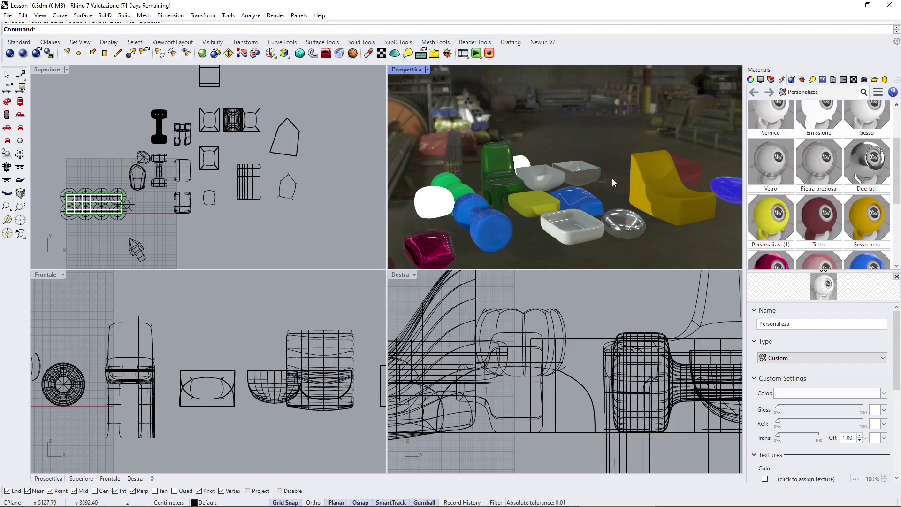
left_click(550, 177)
left_click(680, 204)
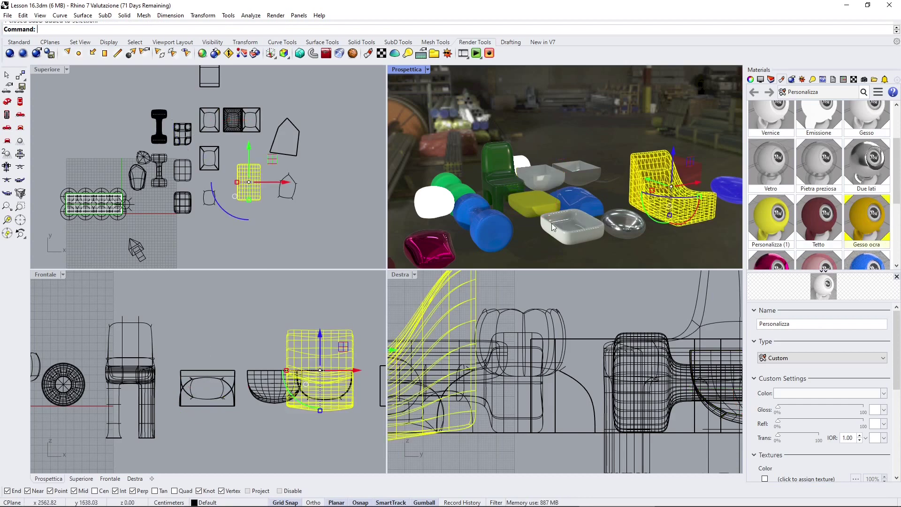
left_click(499, 219)
scroll(870, 207, "down", 3)
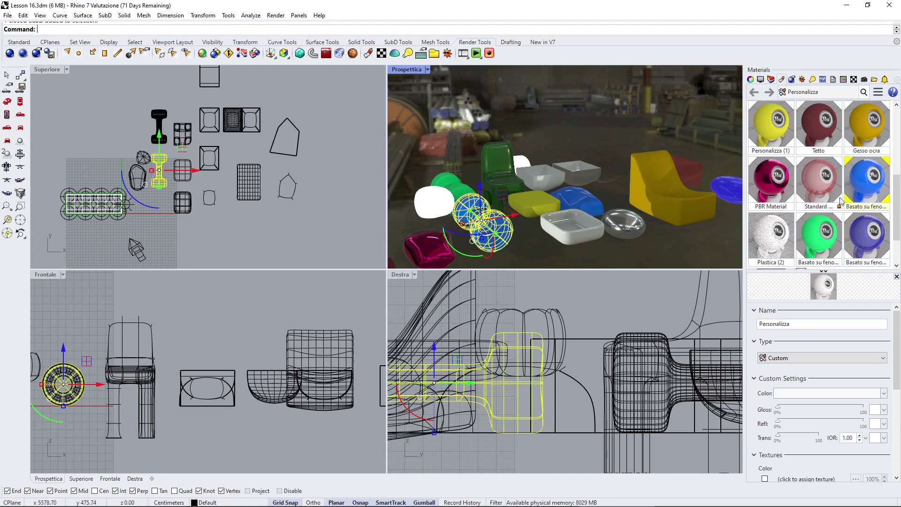
left_click(595, 202)
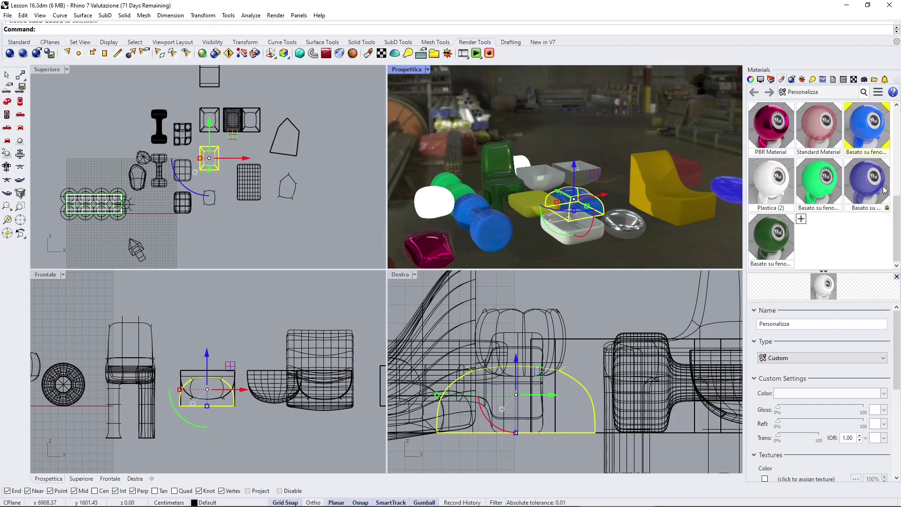
scroll(784, 192, "up", 3)
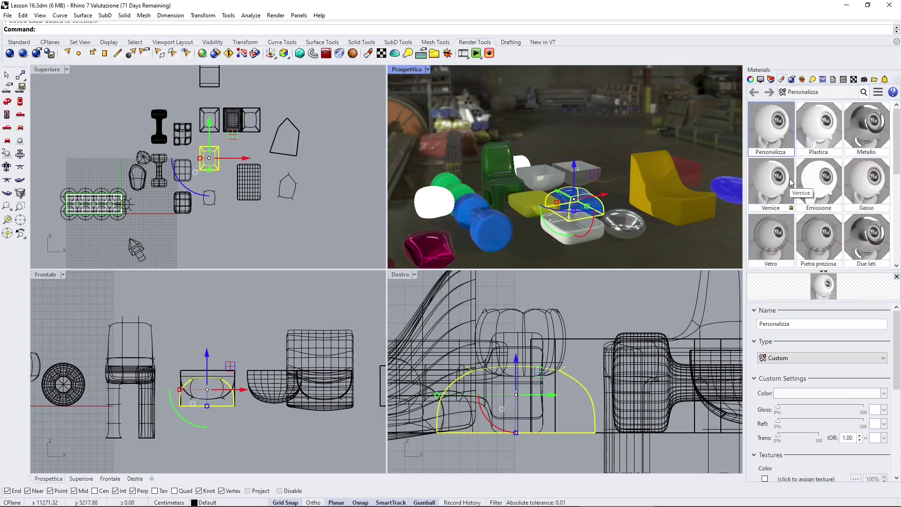
Enlarge the perspective viewport, reframe the objects, and select all 19 materials
right_click_drag(672, 186, 608, 175)
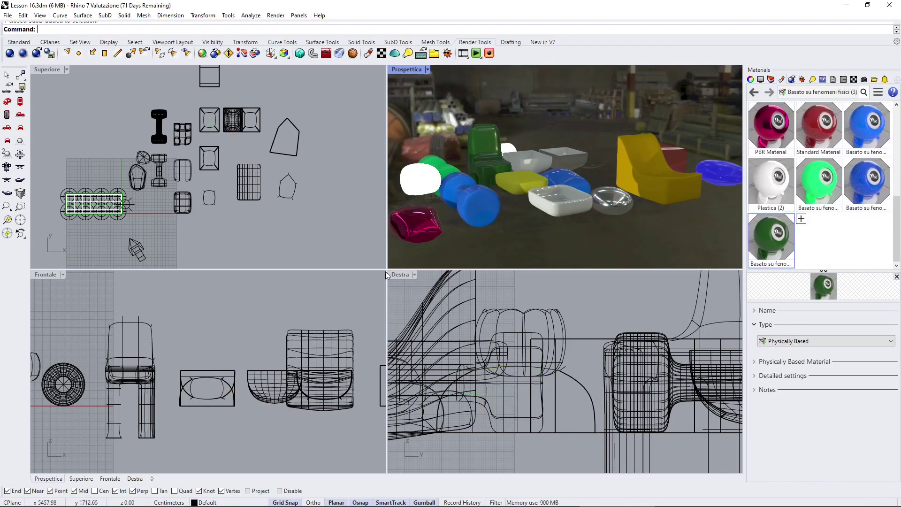
left_click(385, 272)
left_click_drag(386, 269, 200, 321)
right_click_drag(435, 227, 539, 241, "shift")
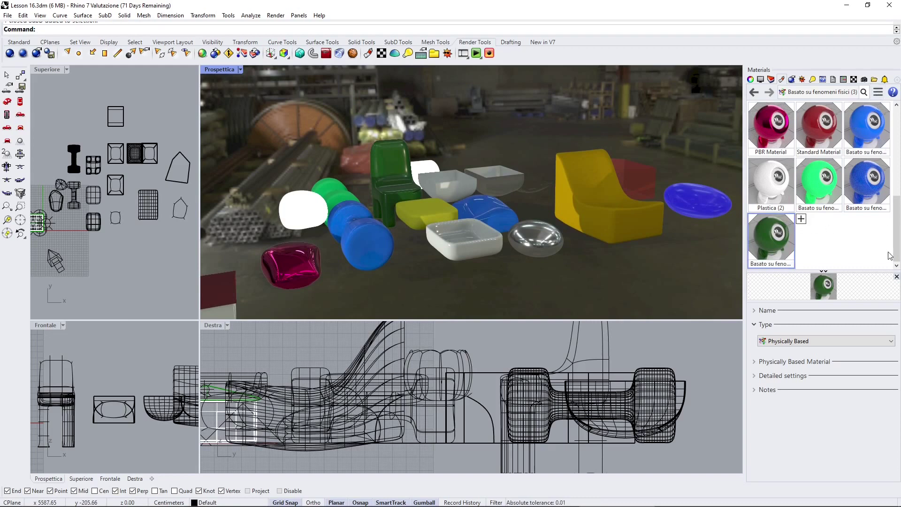
left_click(800, 219)
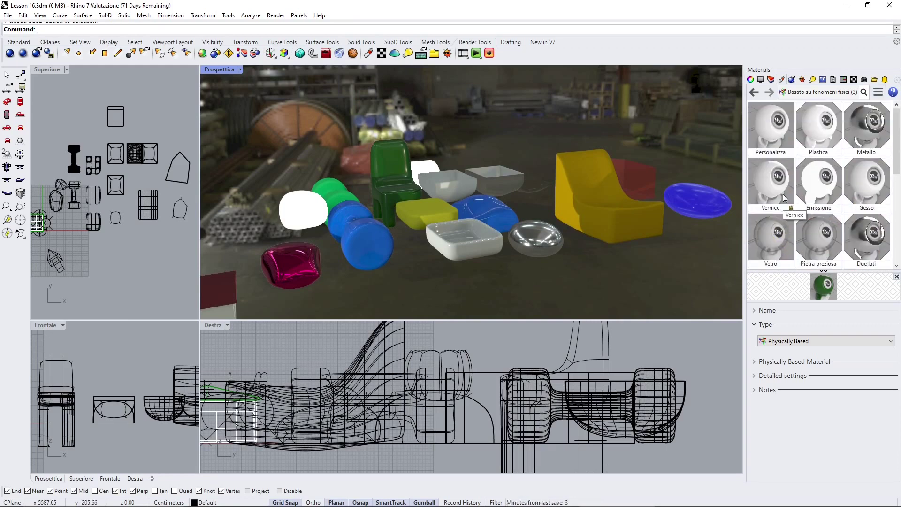
key("ctrl+a")
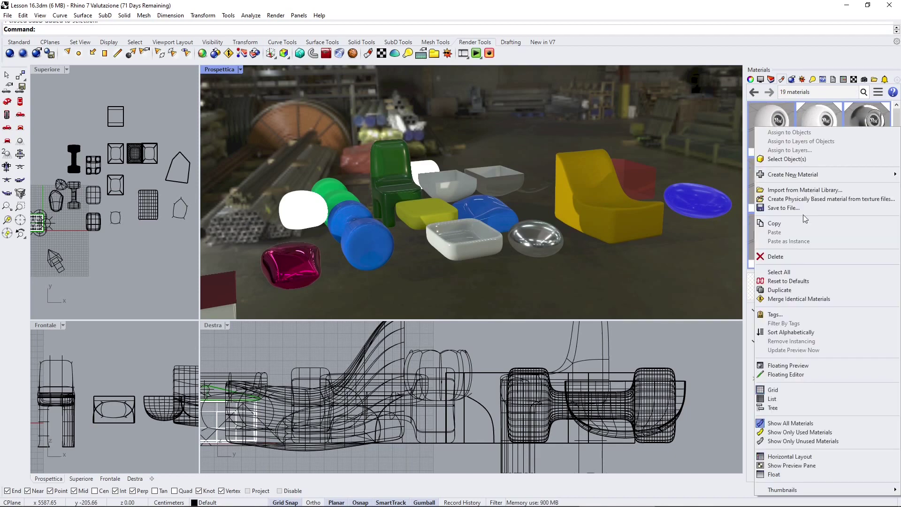
Delete all 19 materials so every object renders plain white
left_click(776, 257)
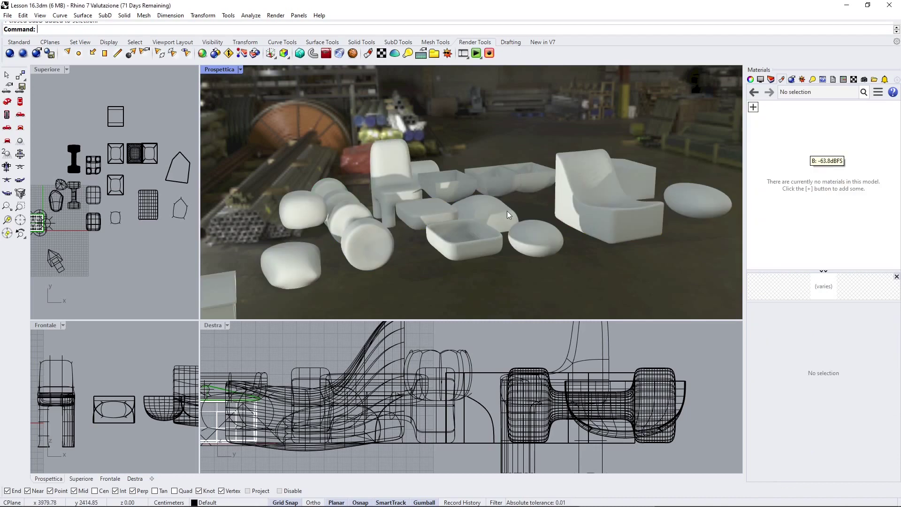
right_click_drag(507, 214, 648, 192)
right_click(800, 146)
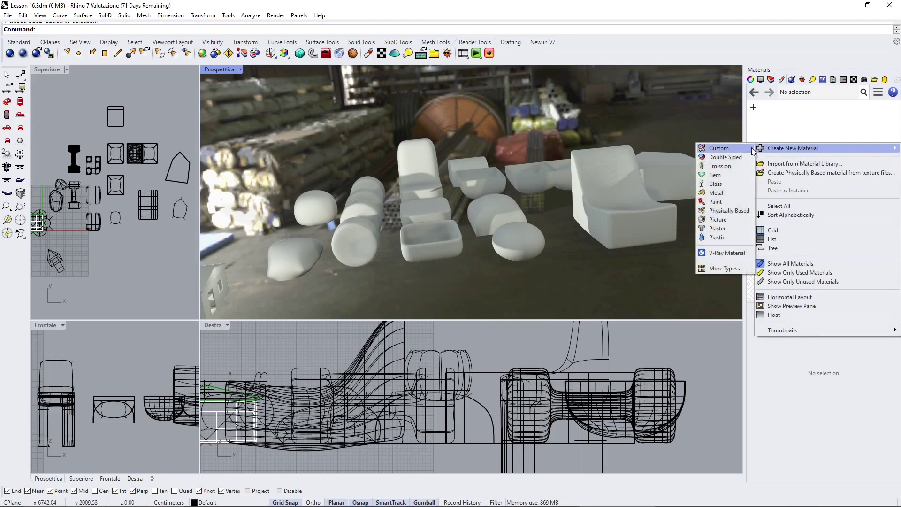
left_click(865, 123)
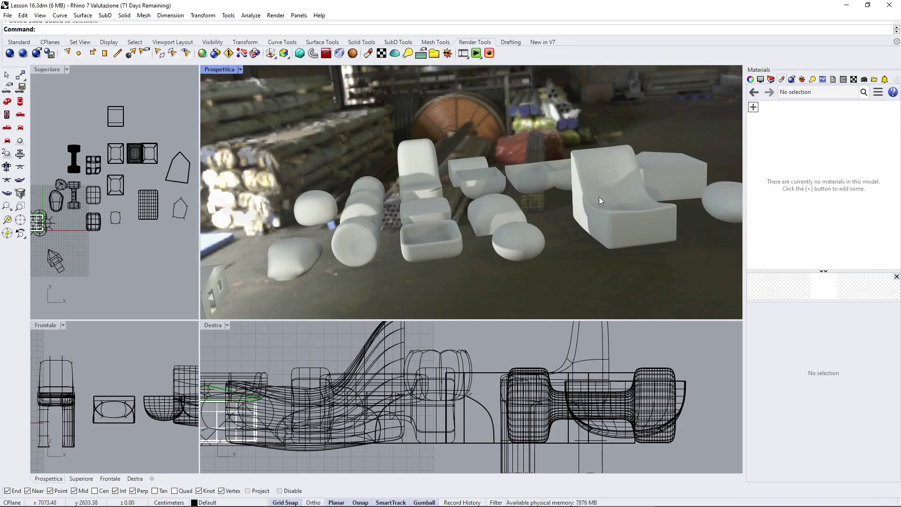
Orbit and zoom around the white objects and select the chair
right_click_drag(599, 196, 566, 200)
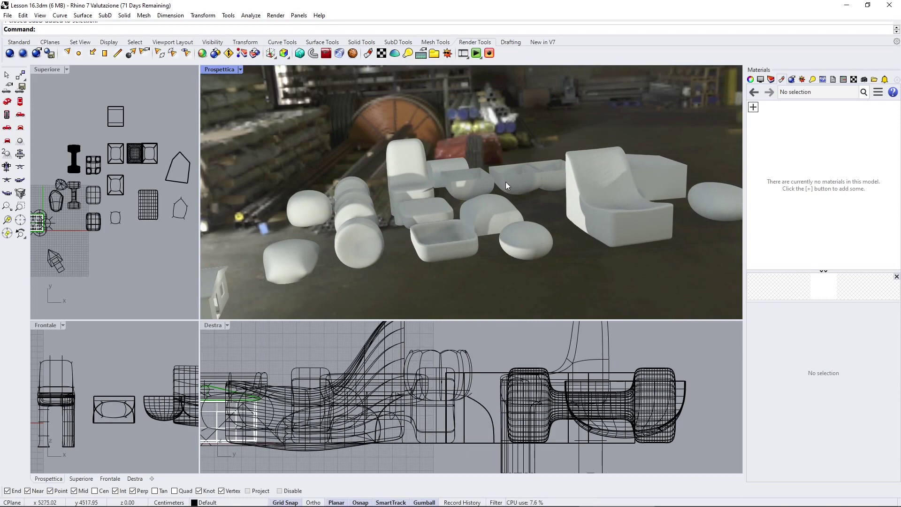
right_click_drag(502, 249, 523, 236)
scroll(492, 237, "down", 3)
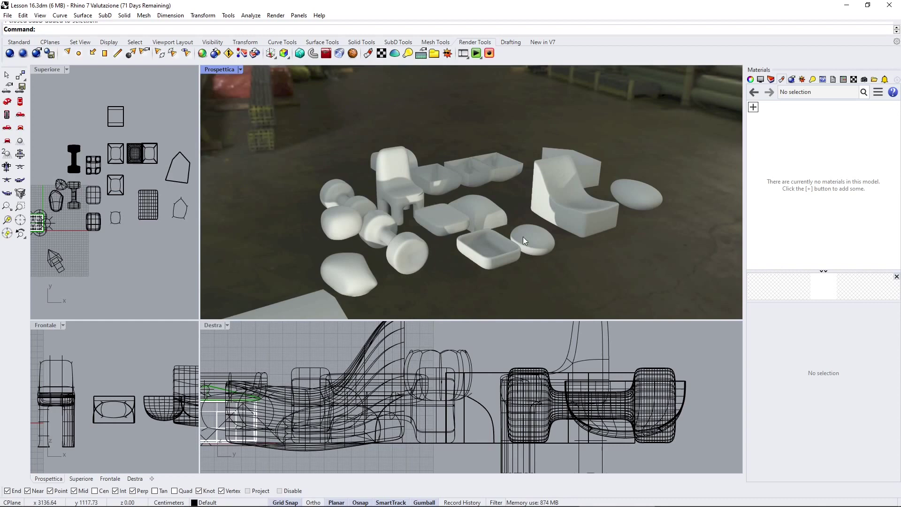
left_click(585, 208)
Add a new Custom material and drag it onto the chair
right_click_drag(585, 208, 618, 205)
left_click(753, 107)
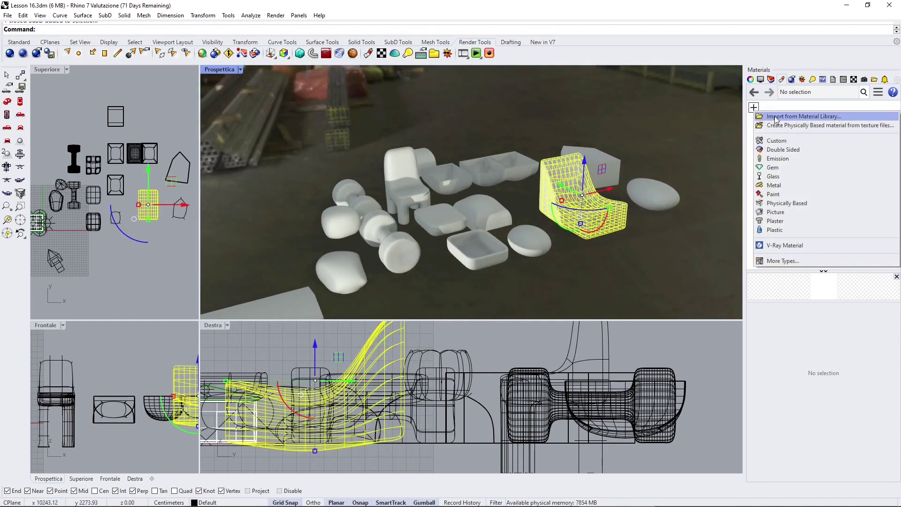
left_click(779, 142)
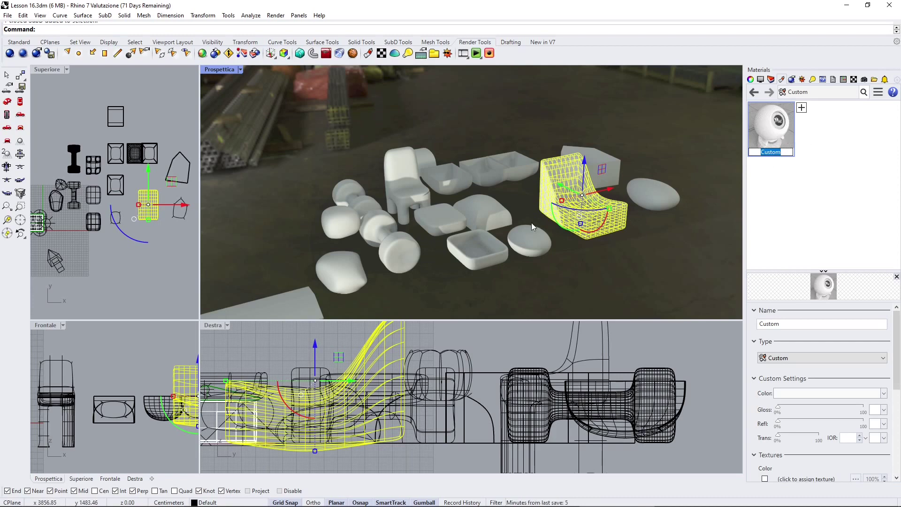
left_click_drag(770, 126, 573, 214)
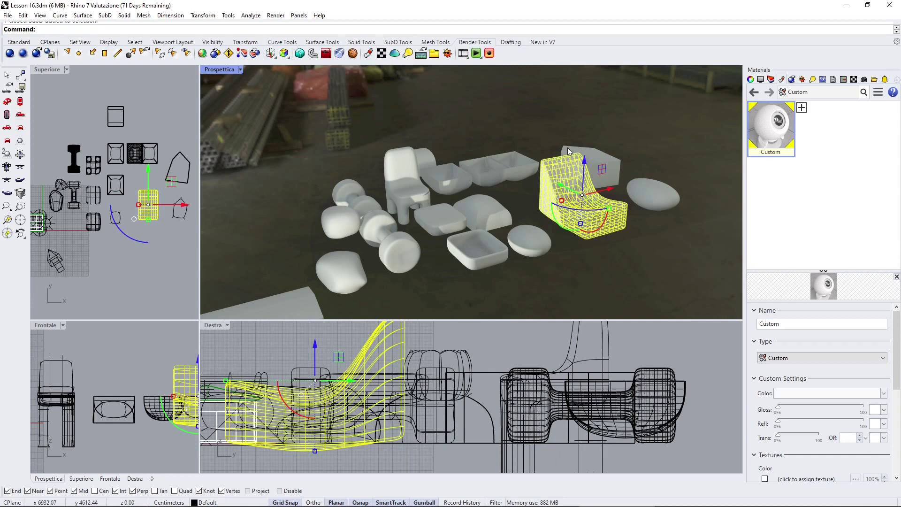
left_click(567, 147)
left_click(573, 212)
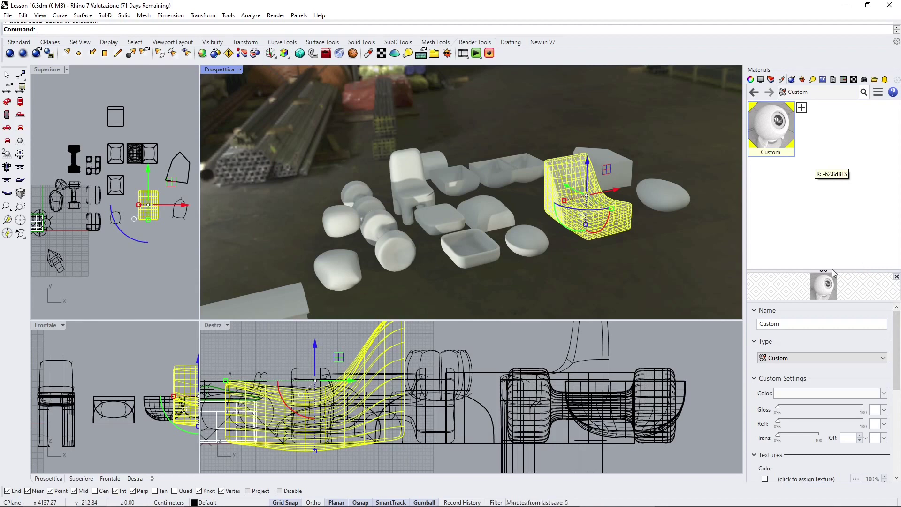
Resize the Materials panel splitters to enlarge the Custom material's settings and preview
left_click(822, 270)
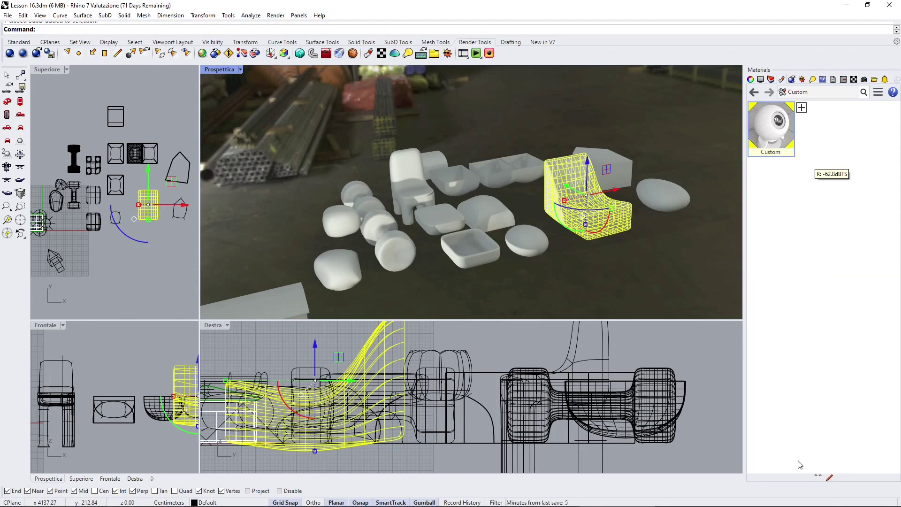
left_click(818, 477)
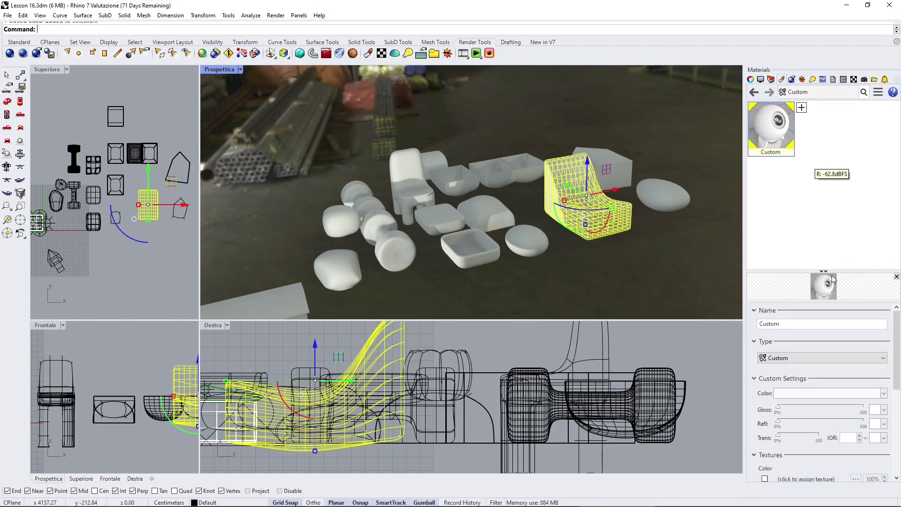
left_click_drag(843, 271, 843, 216)
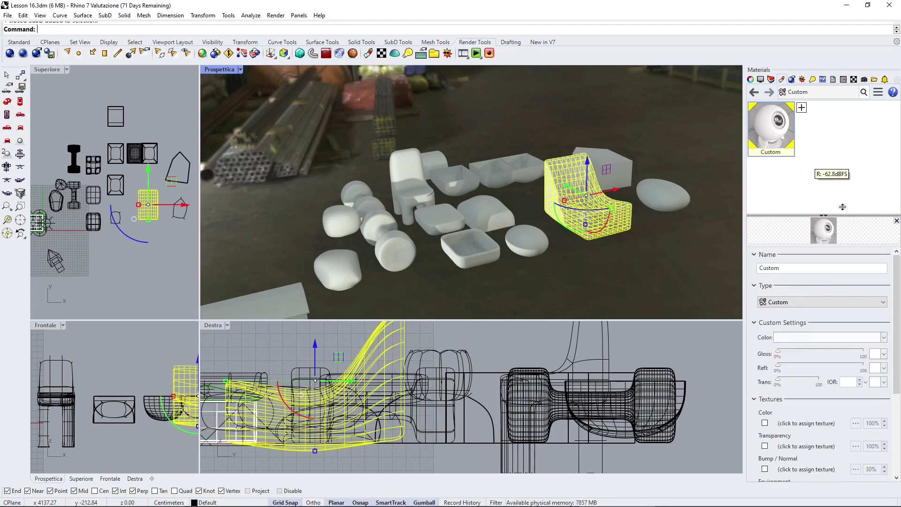
left_click_drag(873, 246, 874, 279)
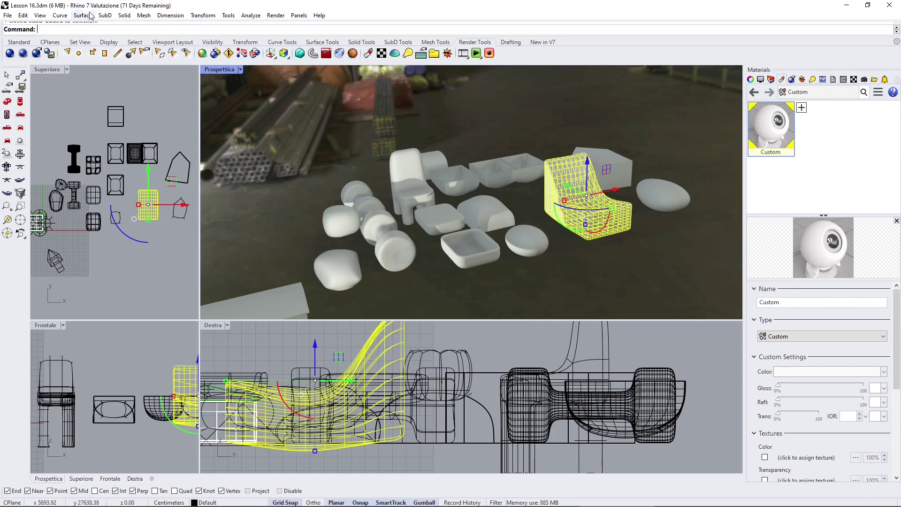
In Document Properties keep Rhino Render as the current renderer and show Appearance
left_click(8, 15)
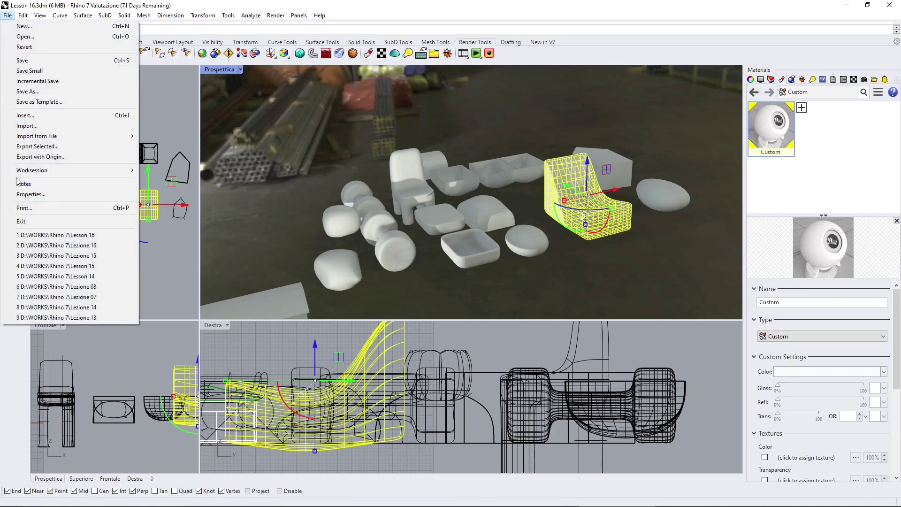
left_click(22, 194)
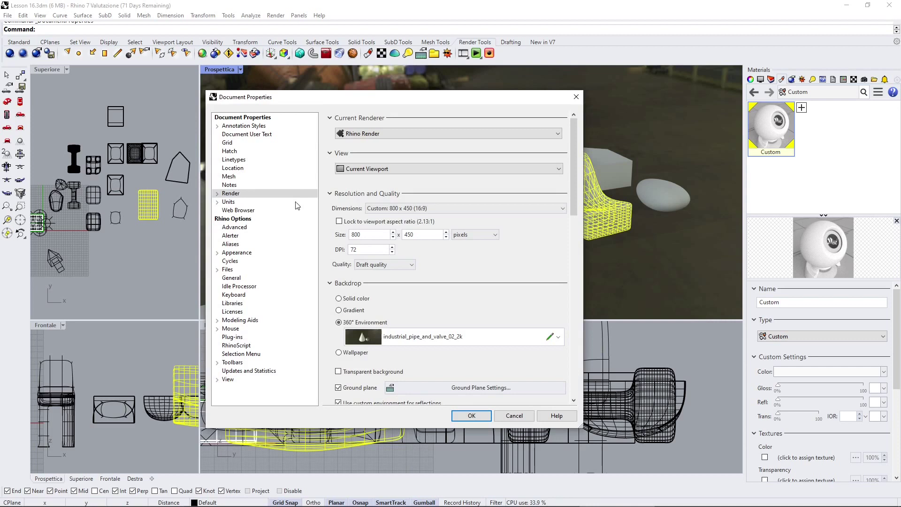
left_click(372, 134)
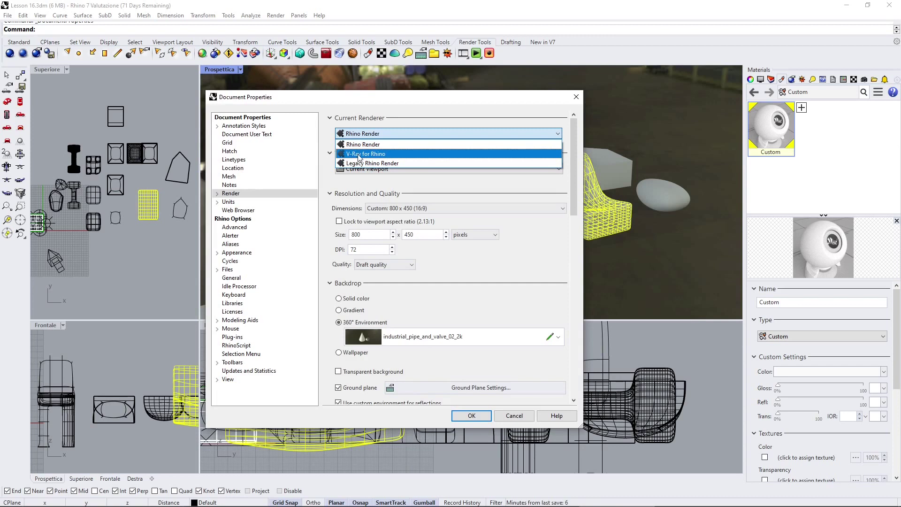
left_click(428, 108)
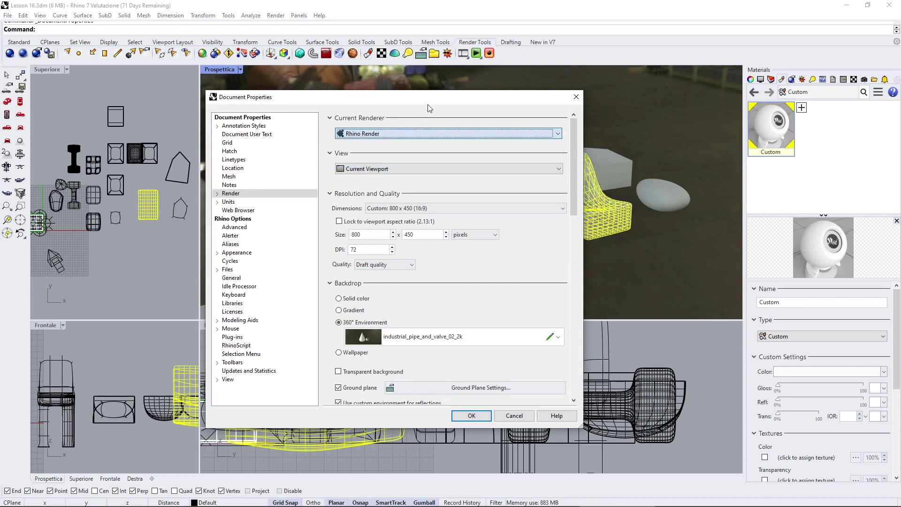
left_click(382, 134)
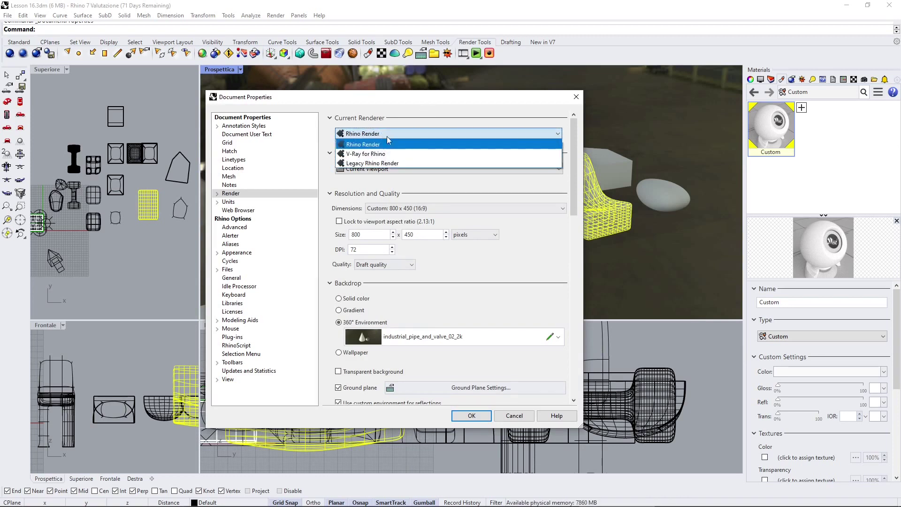
left_click(393, 154)
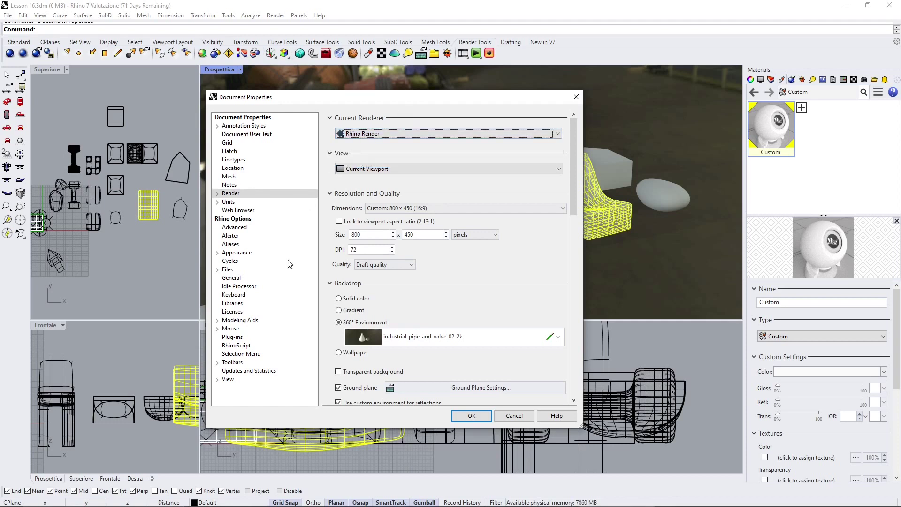
left_click(237, 254)
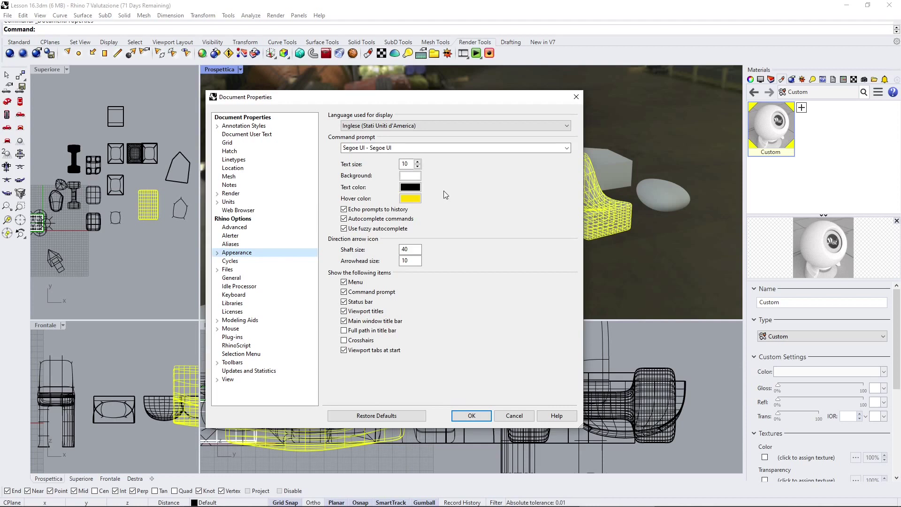
Keep Cycles on the CPU device instead of the GTX 1050 Ti, lower the sharpness, and apply
left_click(230, 261)
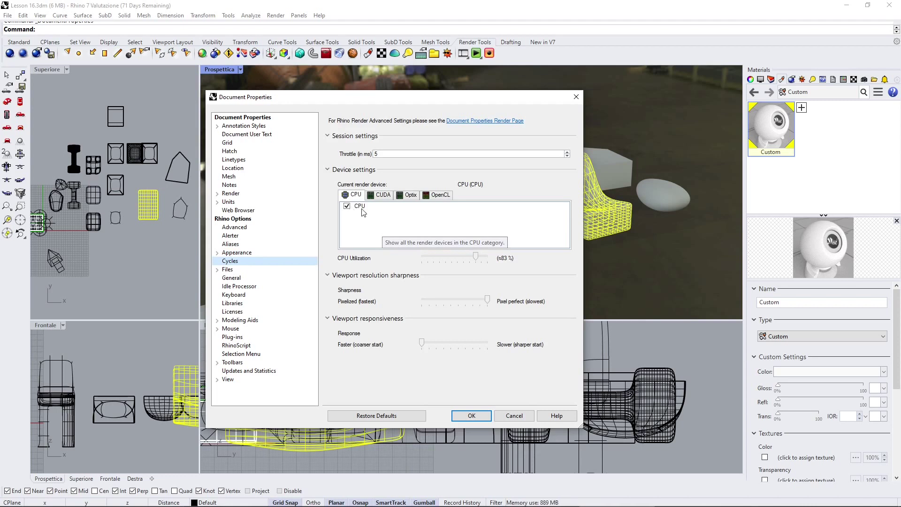
left_click(382, 196)
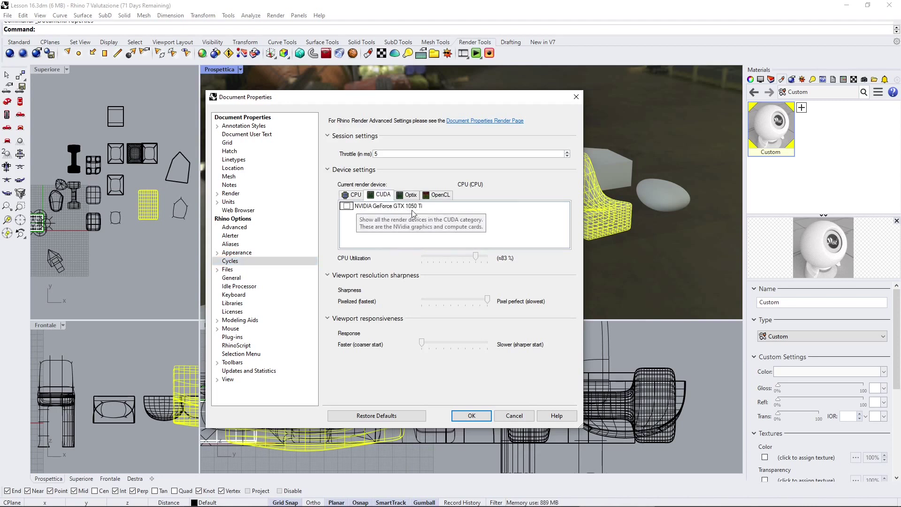
left_click(347, 206)
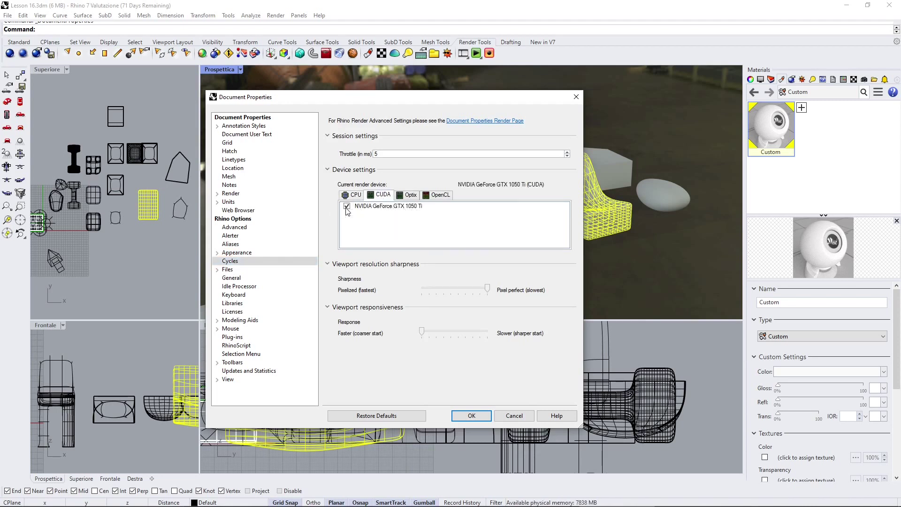
left_click(356, 195)
left_click(347, 207)
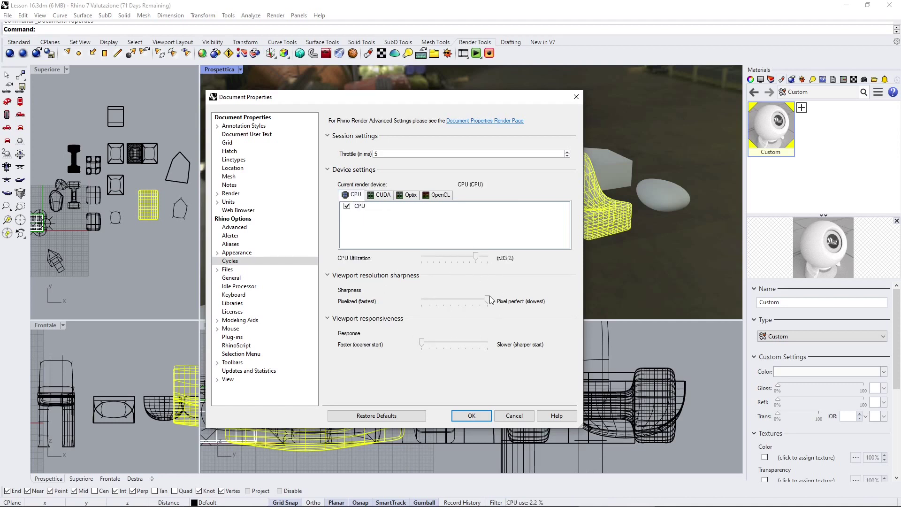
left_click_drag(488, 302, 468, 303)
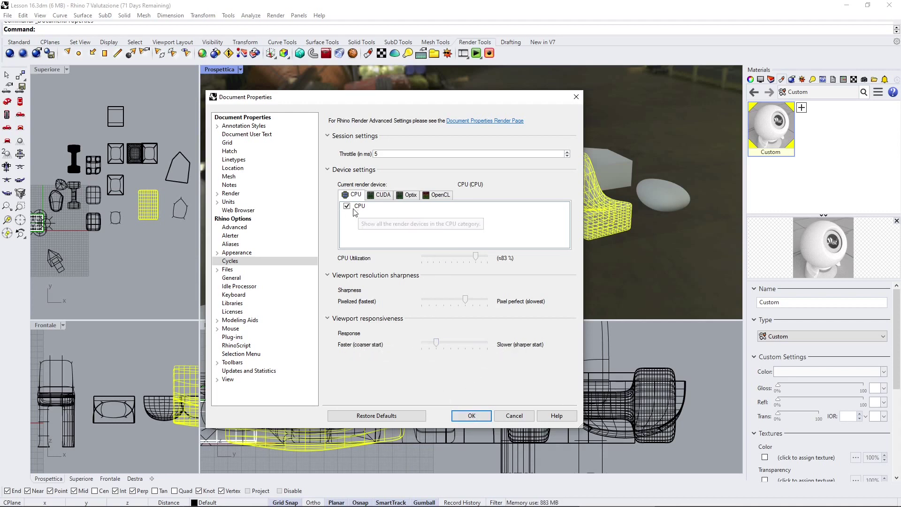
left_click(473, 415)
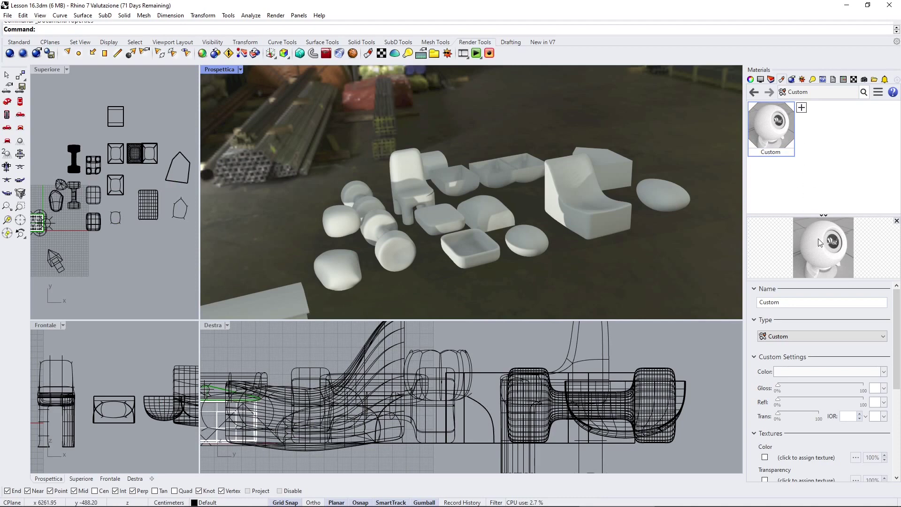
Set the Custom material colour to full-saturation yellow, then select the pebble beside the armchair
left_click(803, 372)
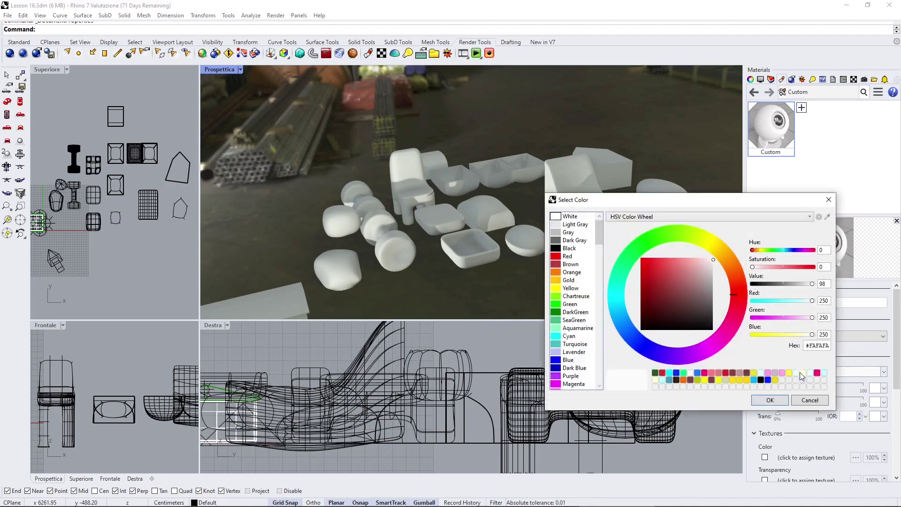
left_click(705, 247)
left_click_drag(712, 259, 622, 251)
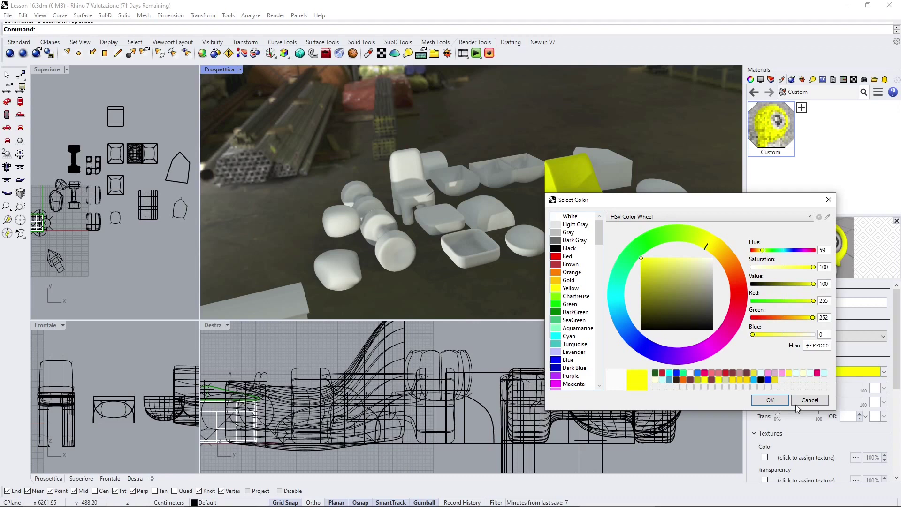
left_click(781, 400)
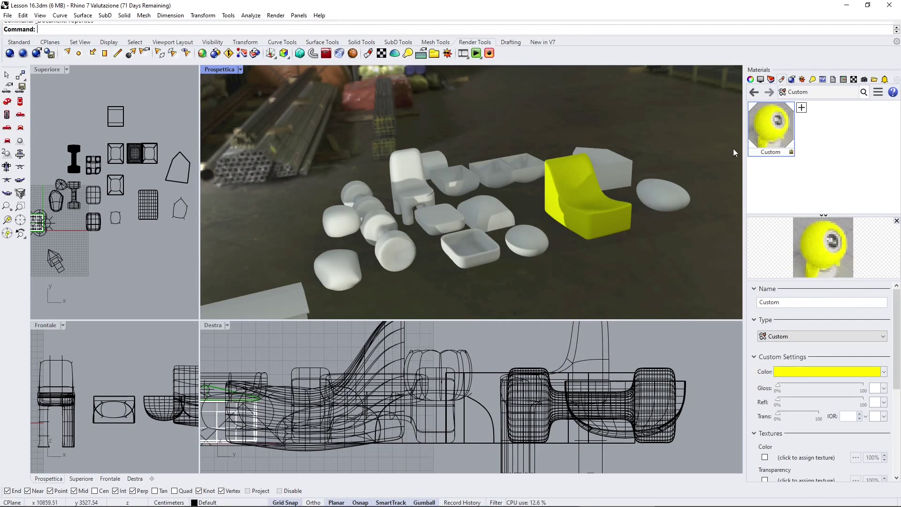
left_click(639, 198)
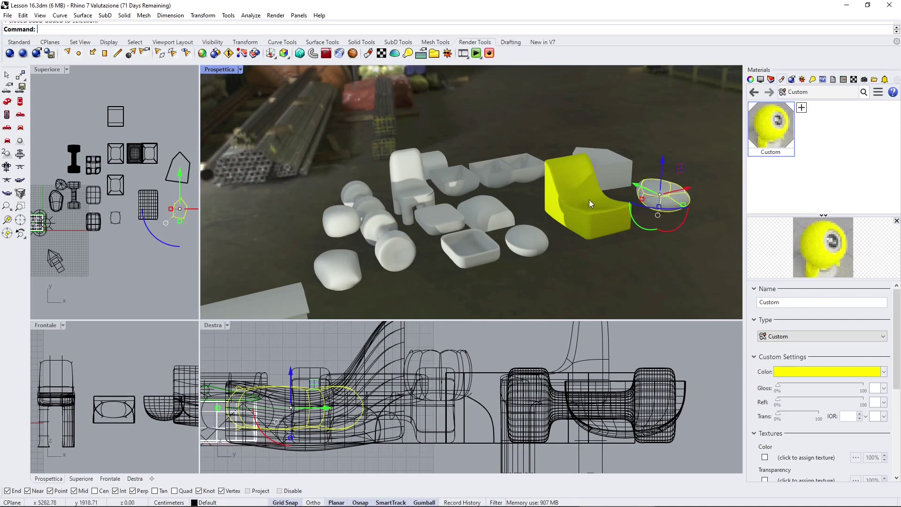
Paste a duplicate of the yellow Custom material into the Materials panel as Custom (1)
right_click(771, 126)
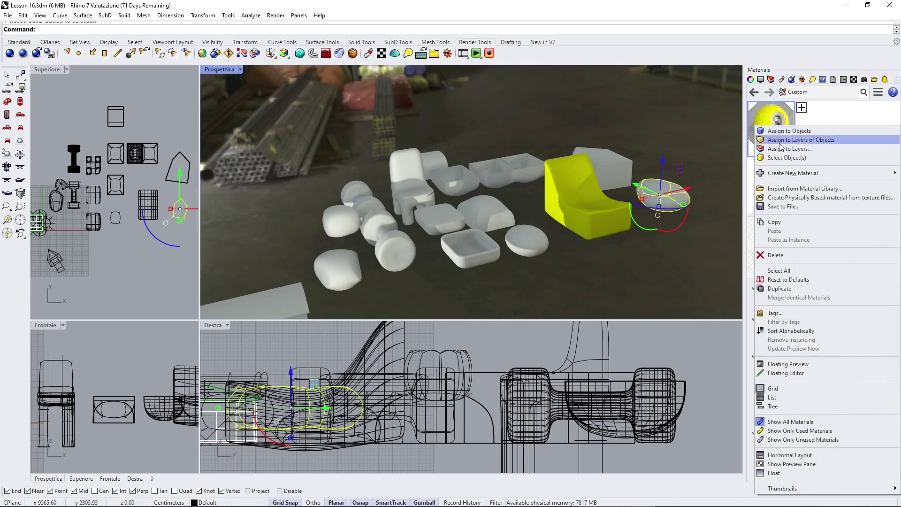
left_click(792, 166)
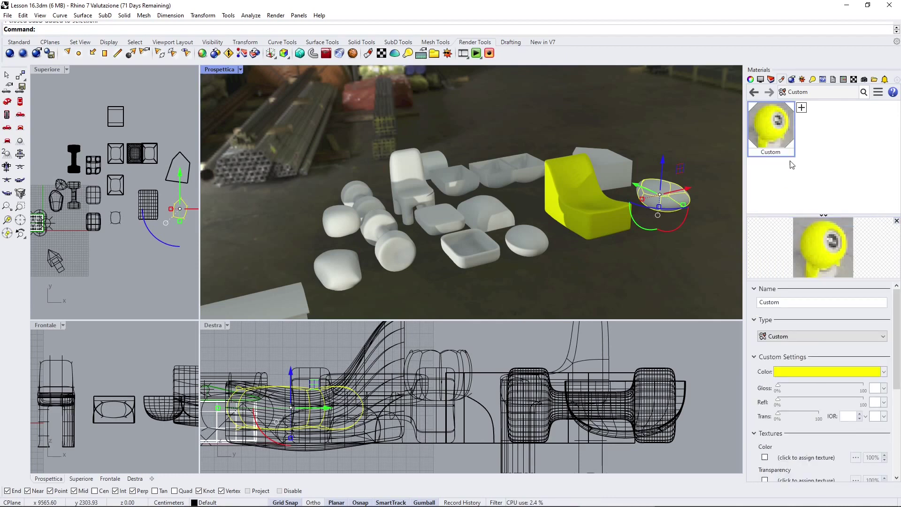
left_click(801, 108)
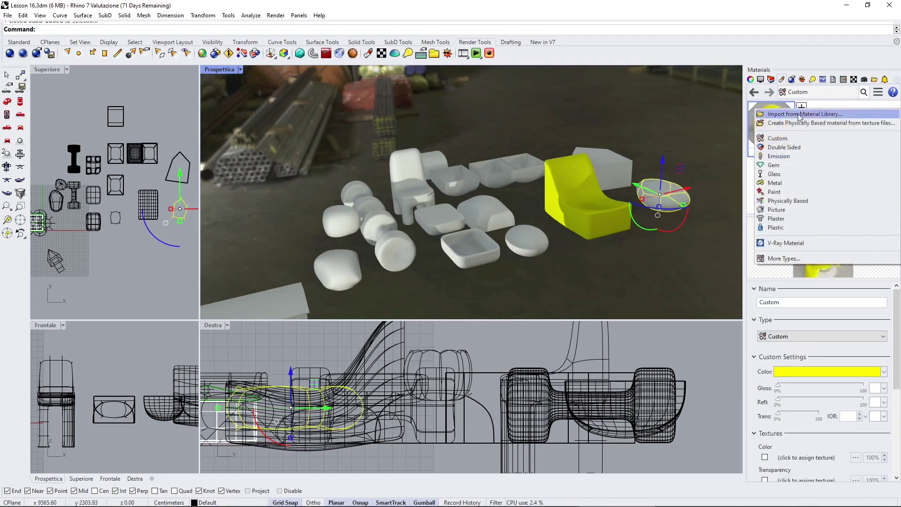
key("Escape")
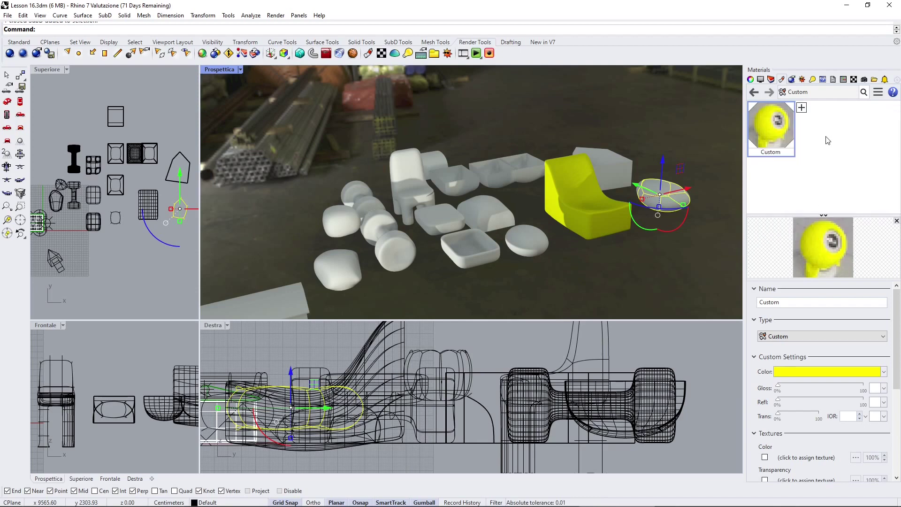
right_click(821, 140)
left_click(797, 174)
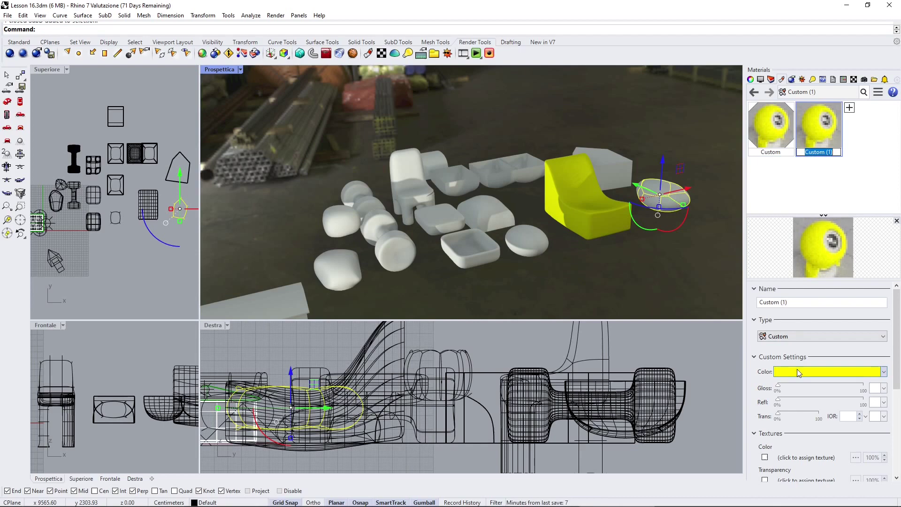
Colour Custom (1) orange (#FFA800) and drag it onto the small dome object
left_click(605, 162)
left_click(492, 214)
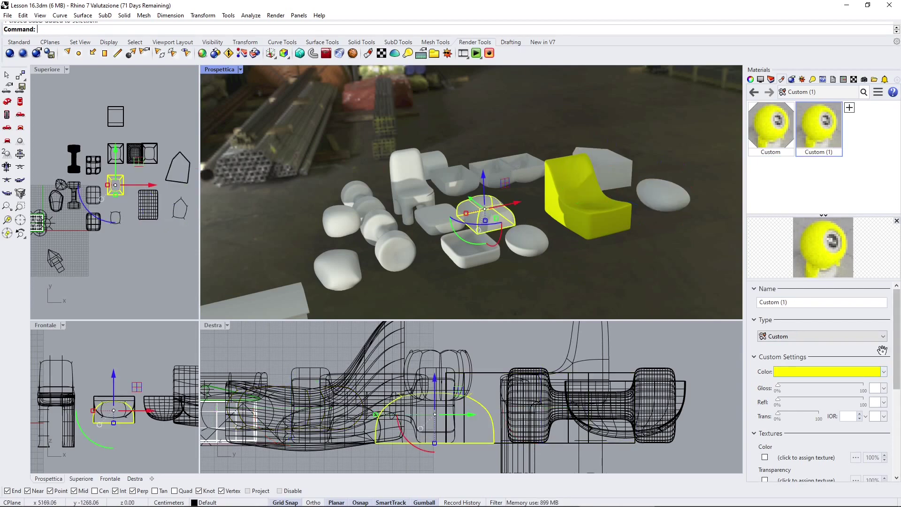
left_click(829, 369)
left_click(721, 257)
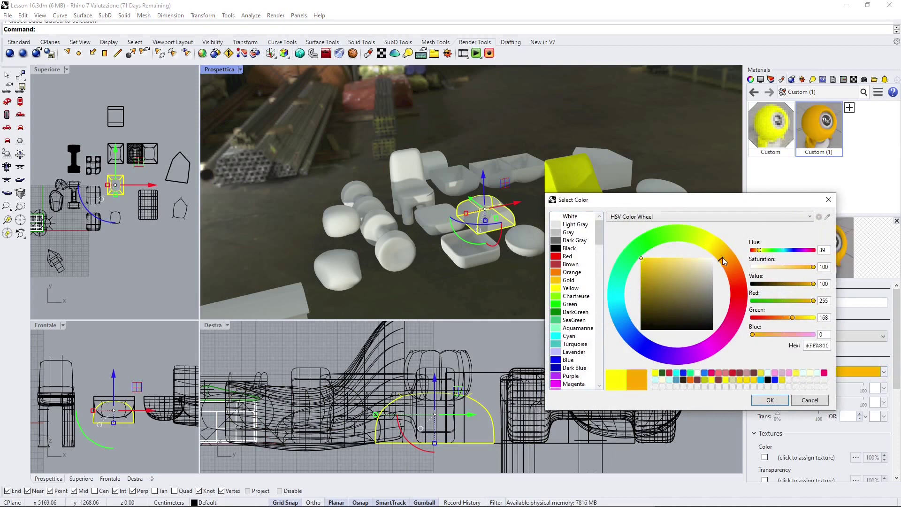
left_click(786, 405)
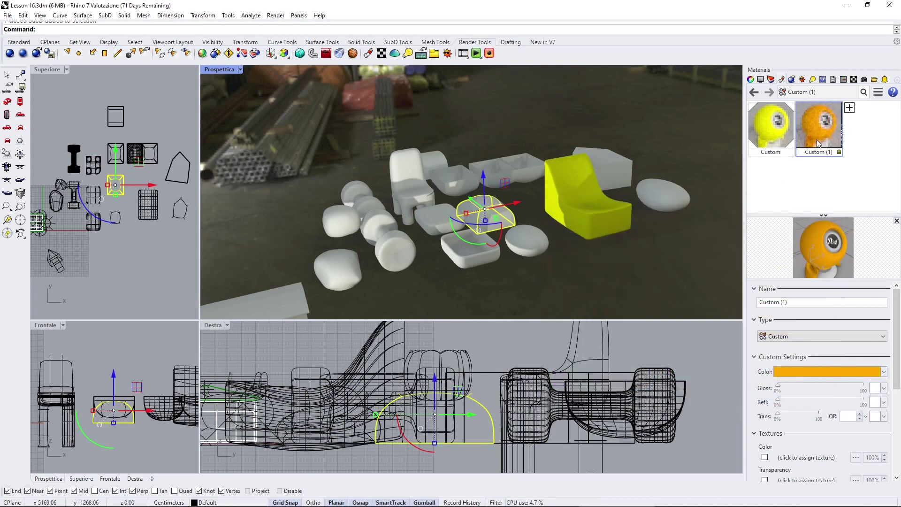
left_click_drag(819, 136, 532, 230)
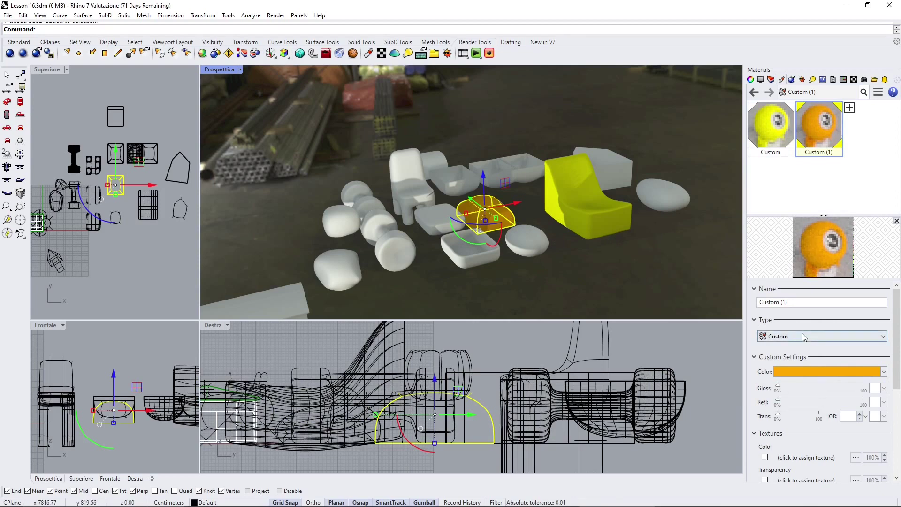
left_click(850, 111)
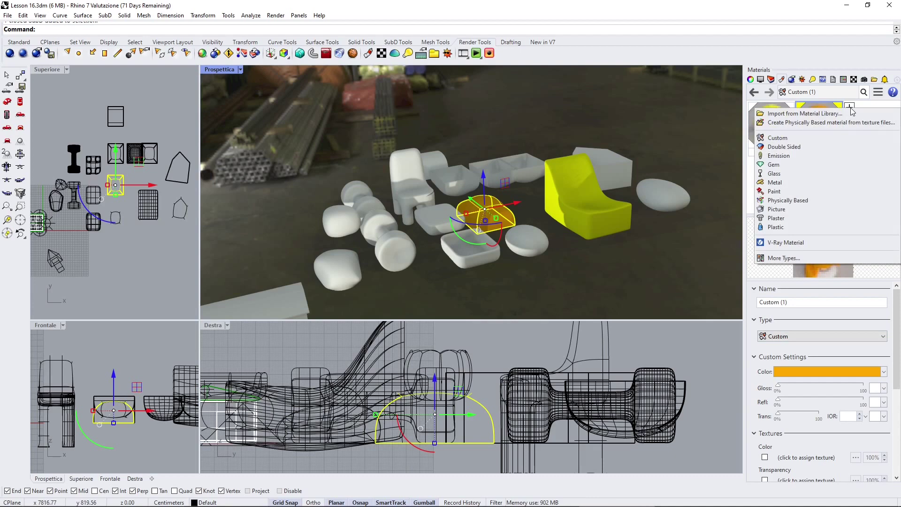
Create a Double Sided material and apply it to the mesh cup, moving the white cup aside
left_click(778, 147)
right_click_drag(587, 169, 541, 156)
left_click(503, 133)
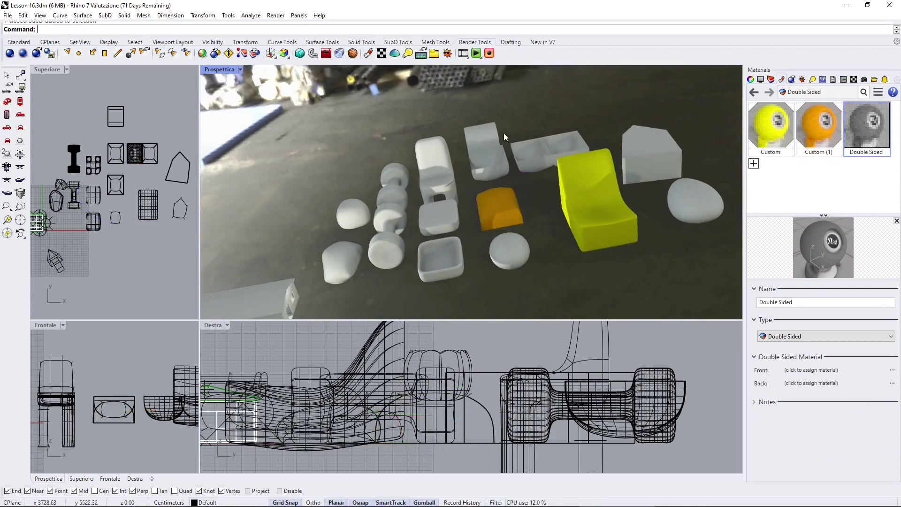
scroll(516, 159, "up", 3)
left_click(531, 183)
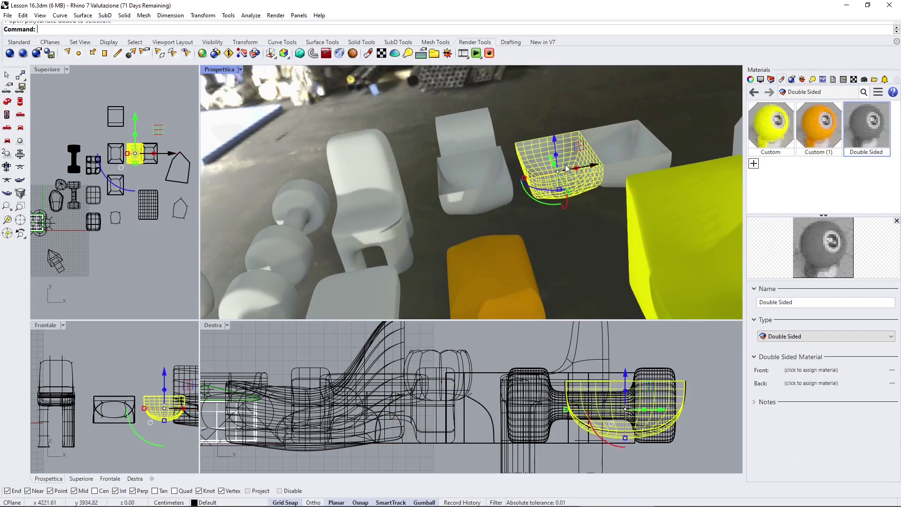
left_click(624, 156)
left_click_drag(645, 156, 686, 150)
left_click(557, 181)
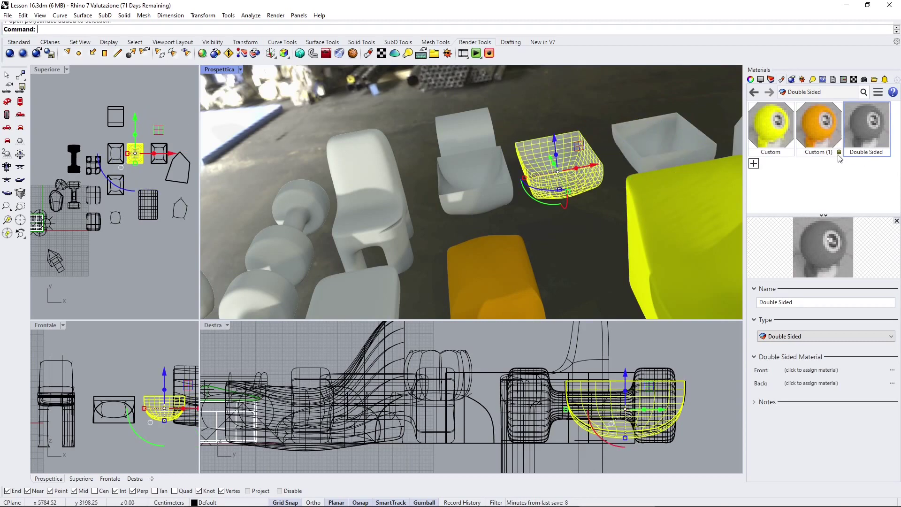
left_click_drag(866, 126, 604, 151)
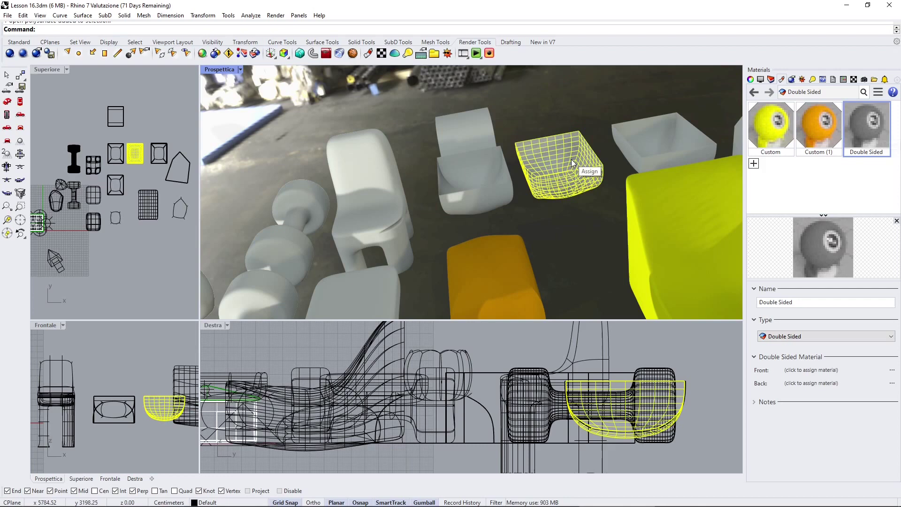
left_click_drag(571, 160, 572, 161)
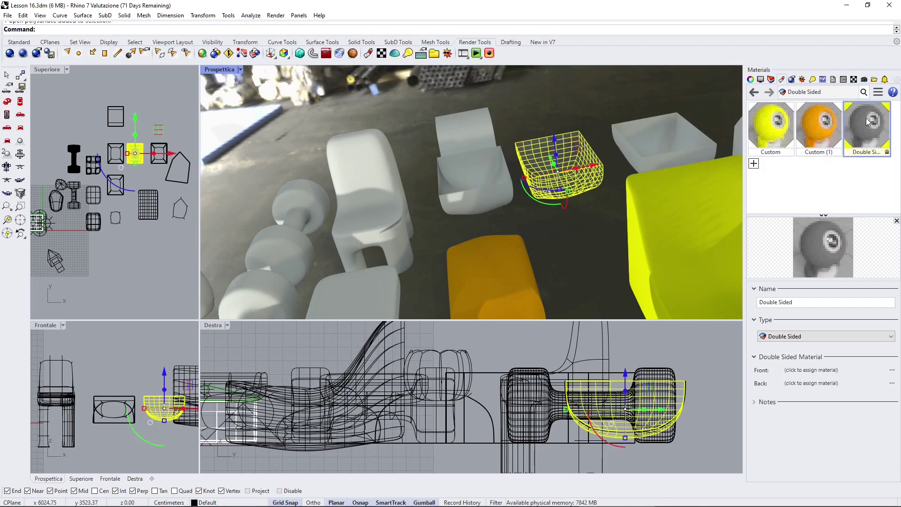
Set the Double Sided material's front face to a new Metal material
left_click(890, 371)
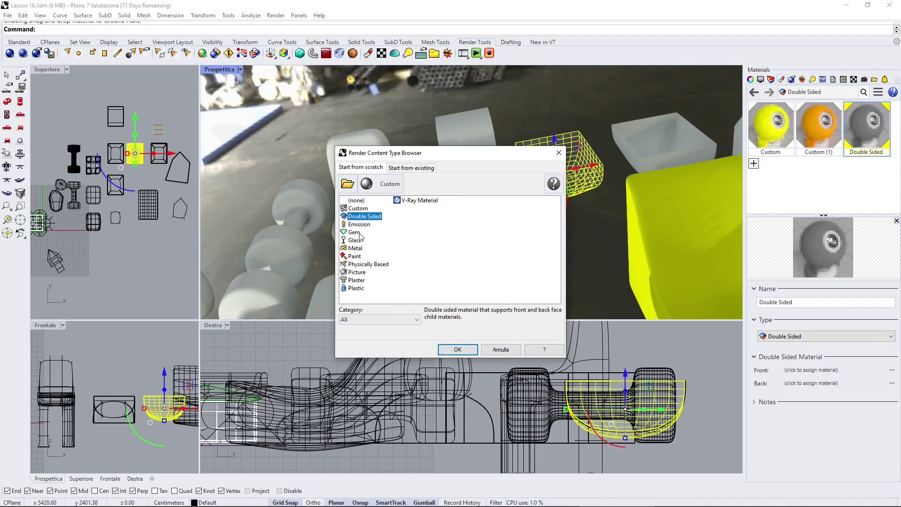
left_click(354, 248)
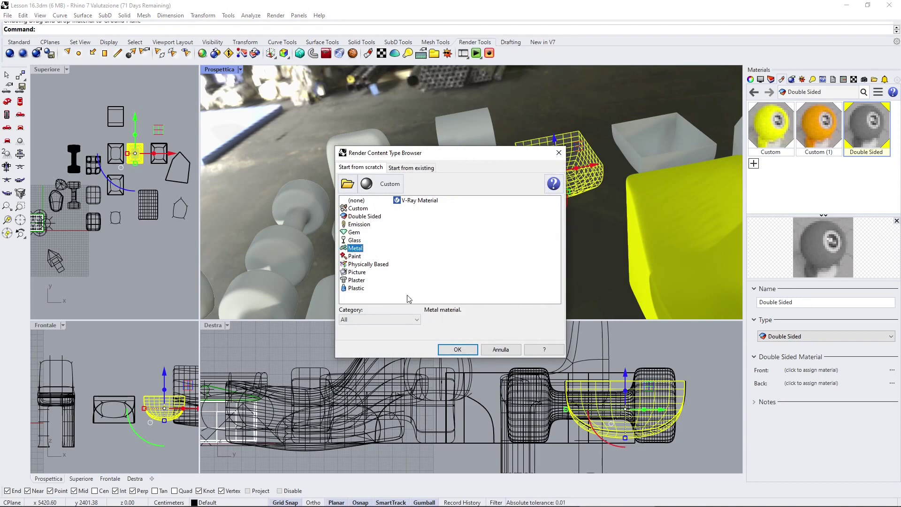
left_click(465, 352)
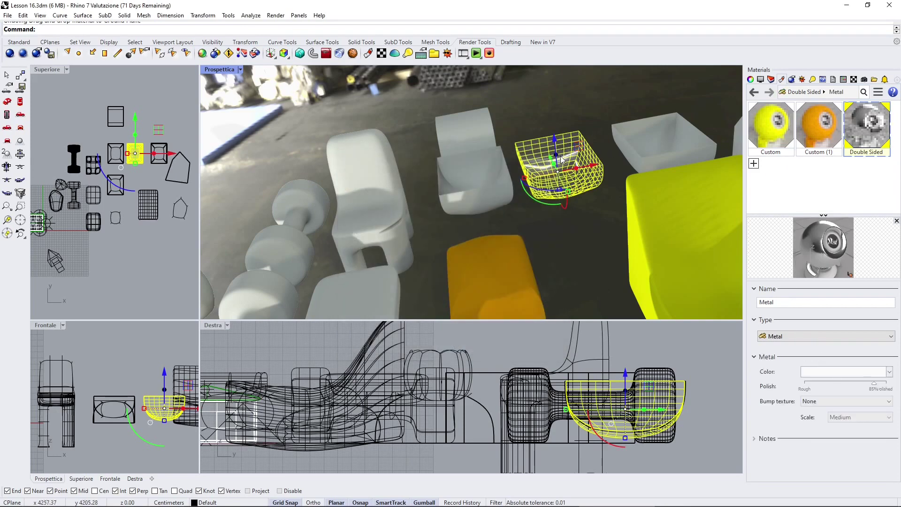
left_click(861, 133)
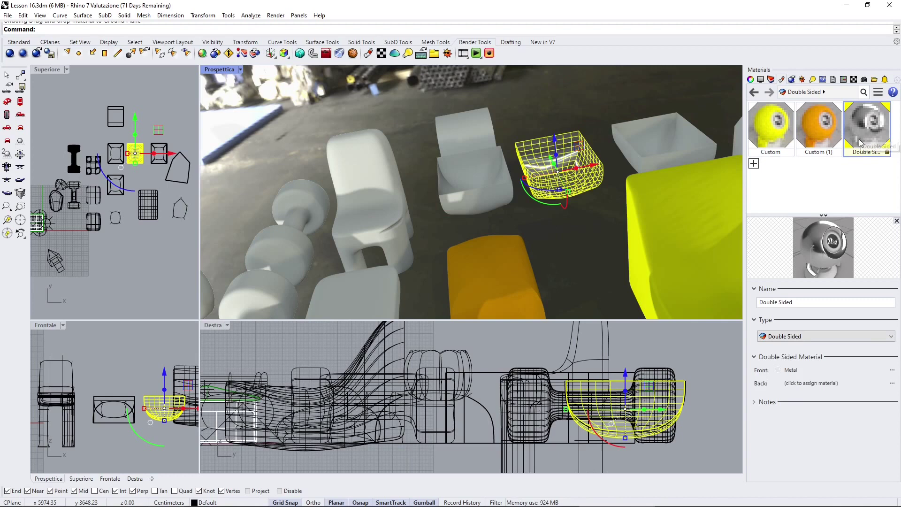
Set the back face to Plastic, then select the small basin and reorbit the view
left_click(890, 384)
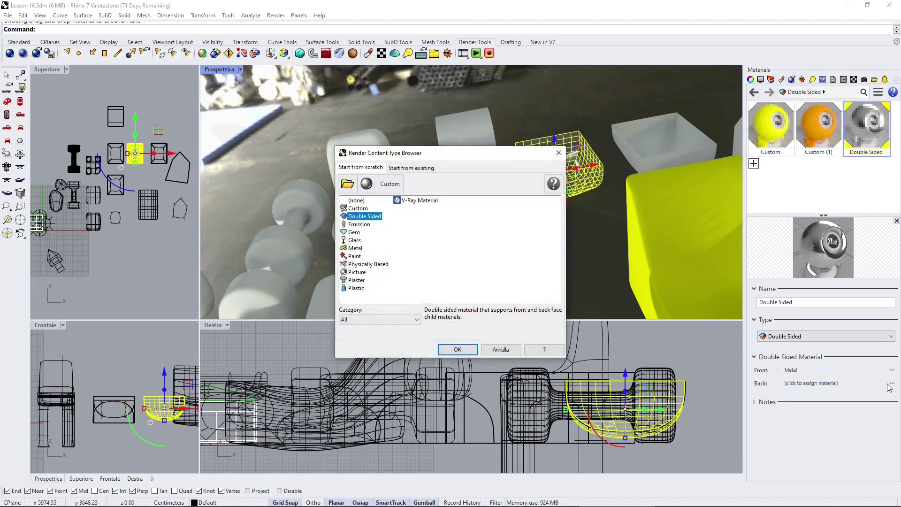
left_click(360, 257)
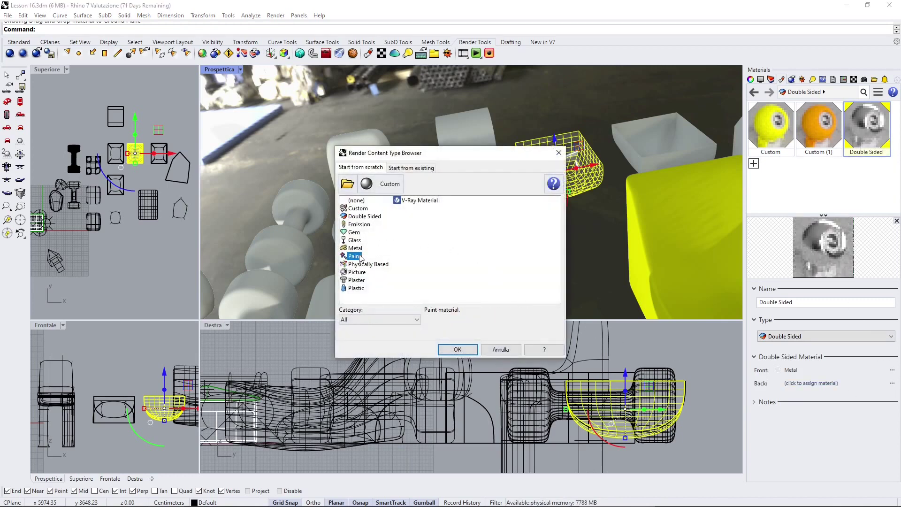
left_click(357, 280)
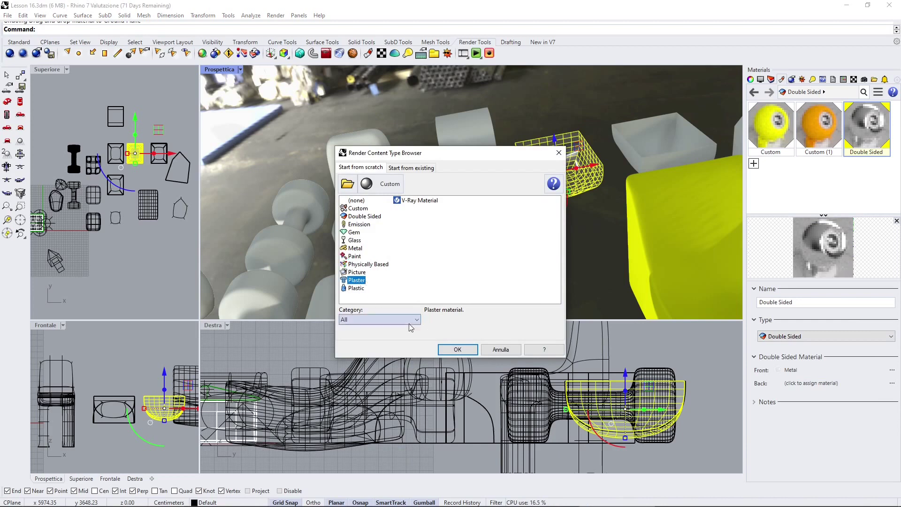
double_click(356, 288)
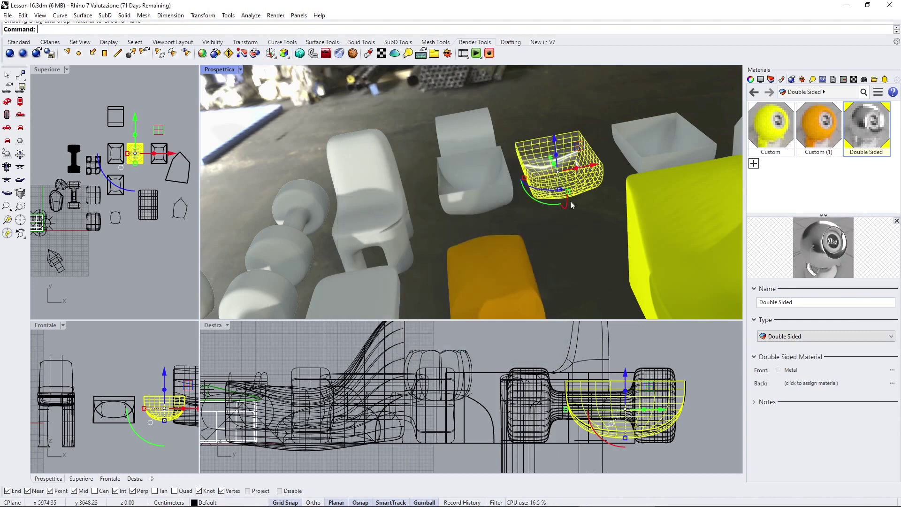
left_click(570, 109)
right_click_drag(567, 216, 572, 191)
left_click(509, 198)
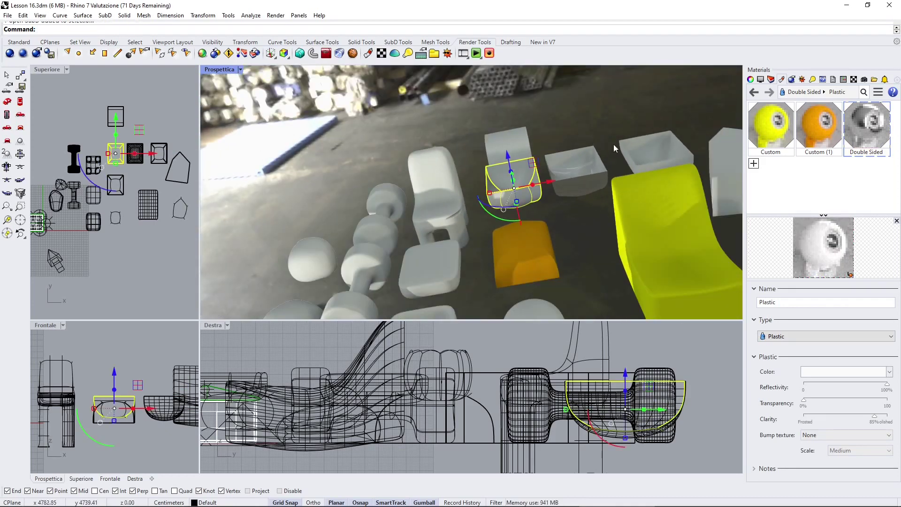
right_click_drag(539, 133, 558, 138)
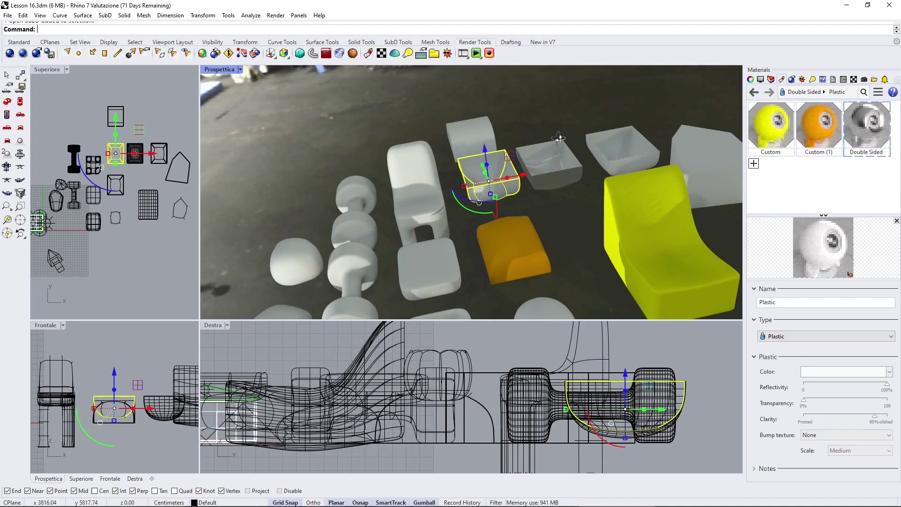
Add an Emission material and drag it onto the flat oval disc
left_click(754, 164)
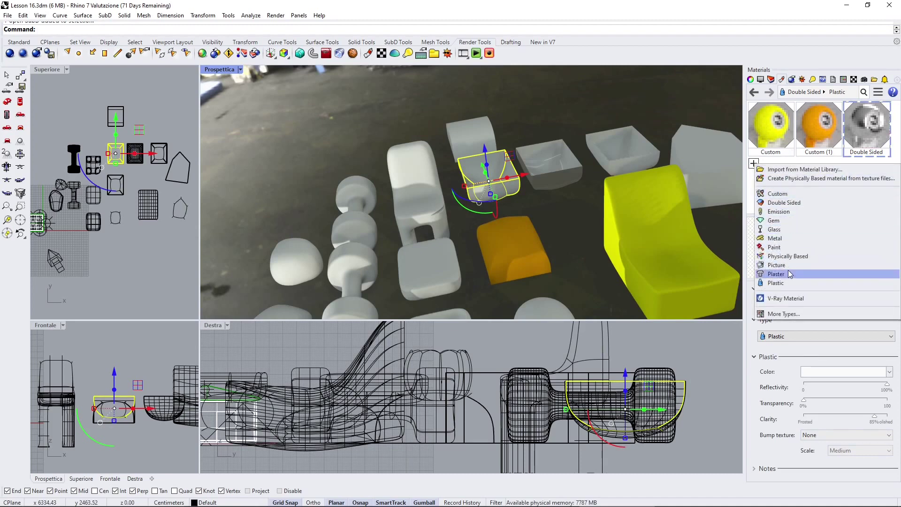
left_click(779, 212)
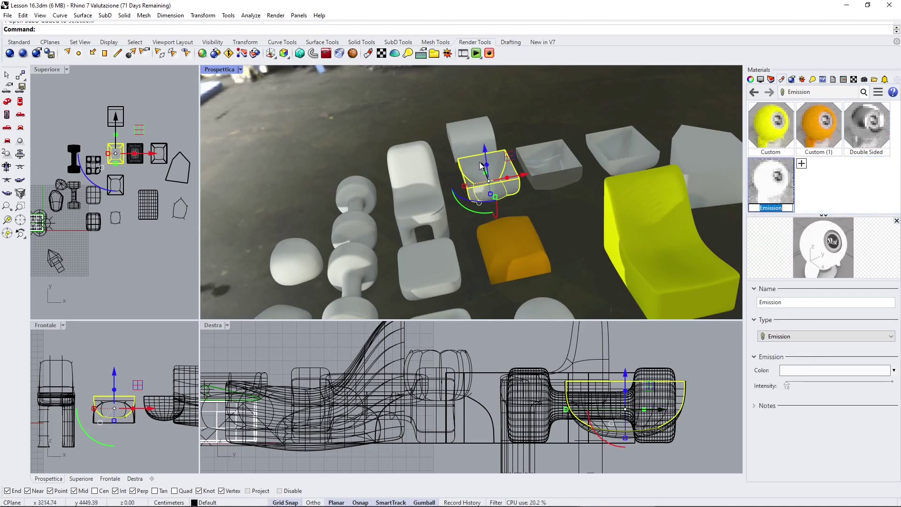
left_click(481, 162)
right_click_drag(483, 160, 561, 278)
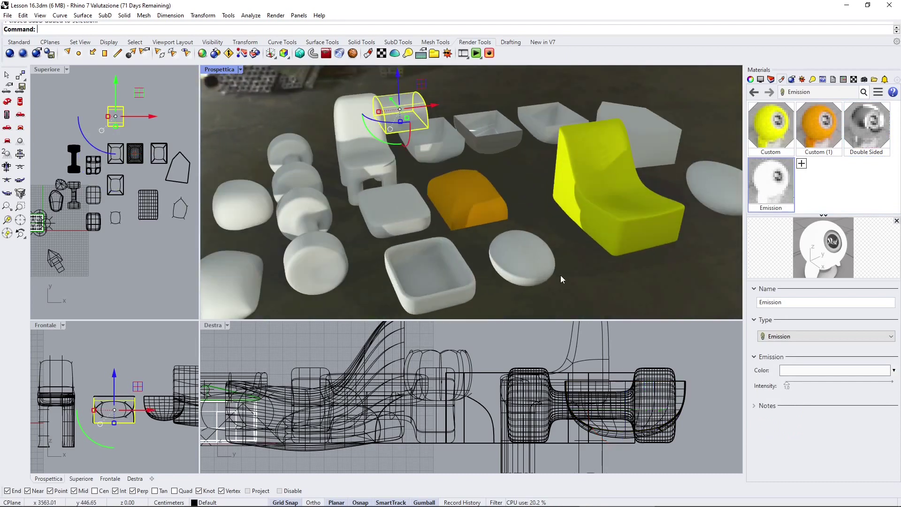
left_click_drag(756, 181, 533, 261)
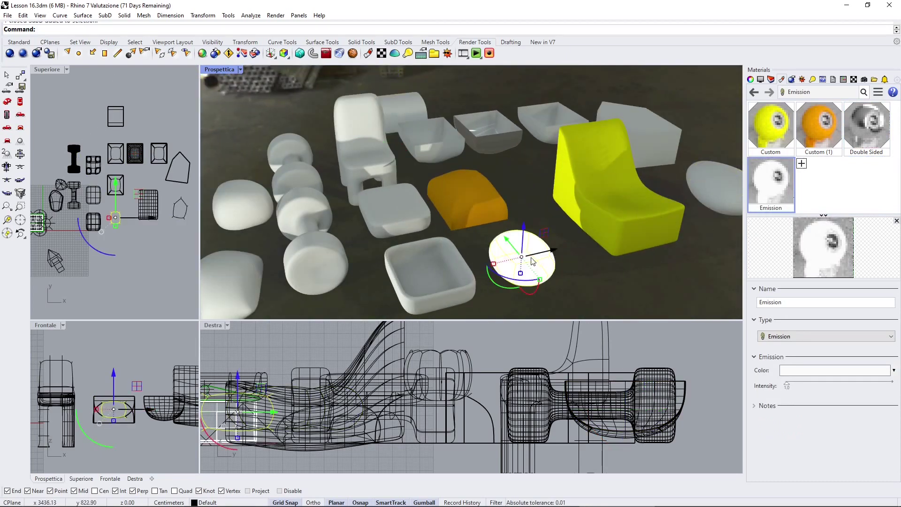
key("Escape")
left_click(801, 164)
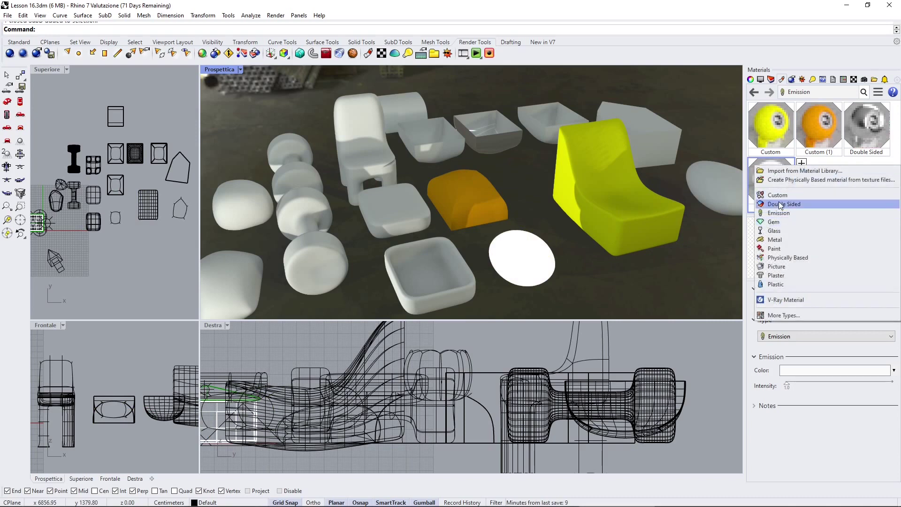
Add a Glass material and apply it to the egg-shaped object
left_click(807, 230)
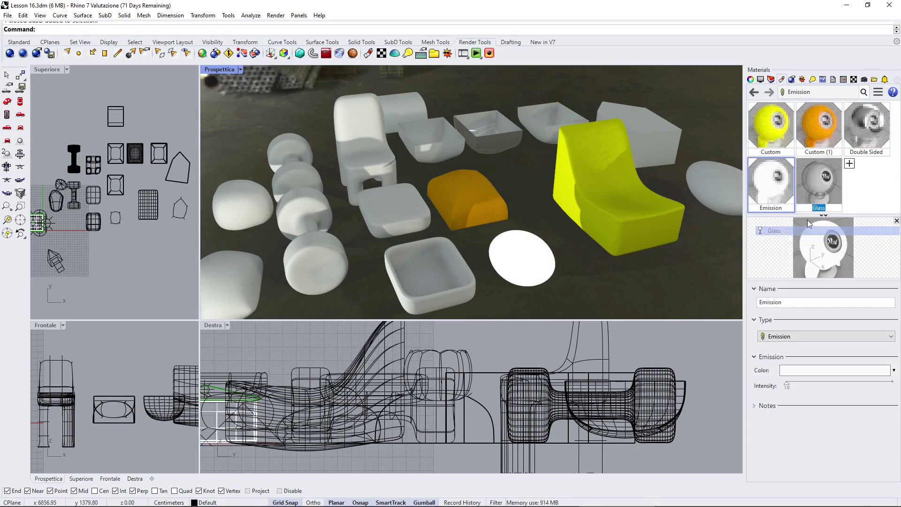
right_click_drag(609, 155, 522, 217)
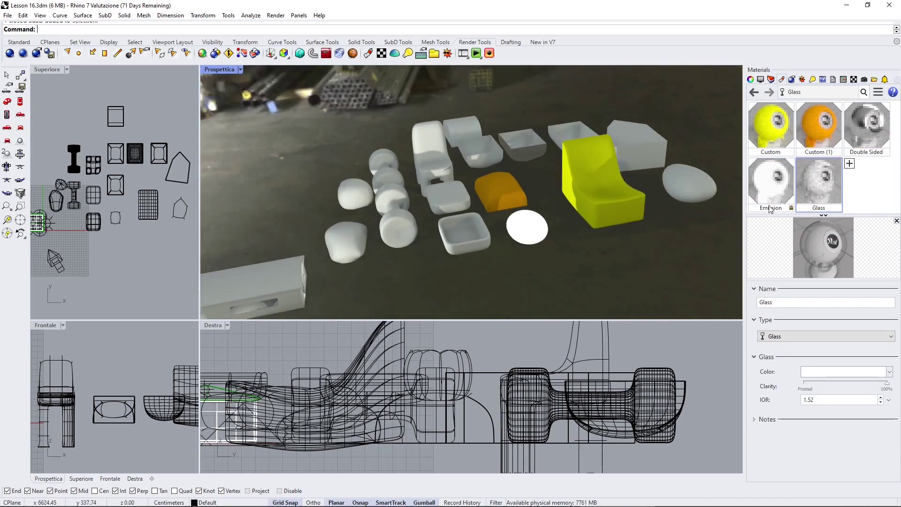
left_click_drag(835, 178, 693, 186)
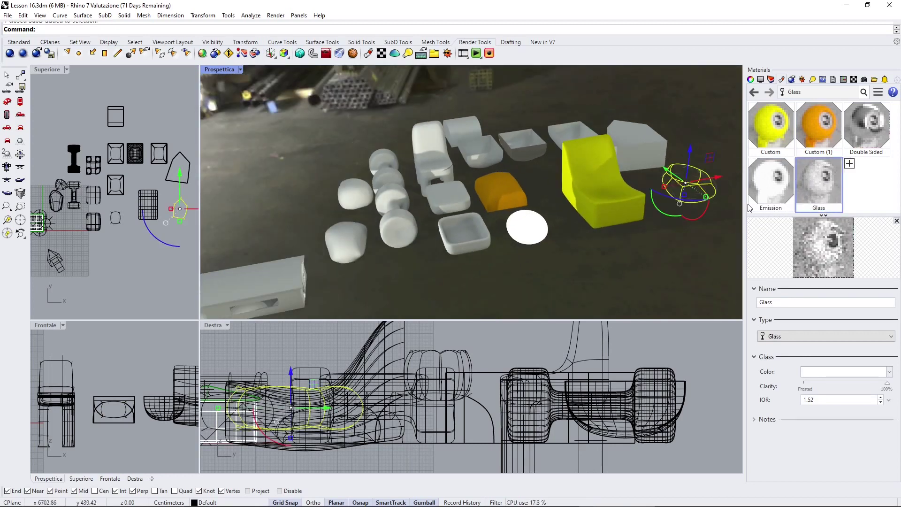
Add a Metal material and apply it to the small square tray
left_click(849, 165)
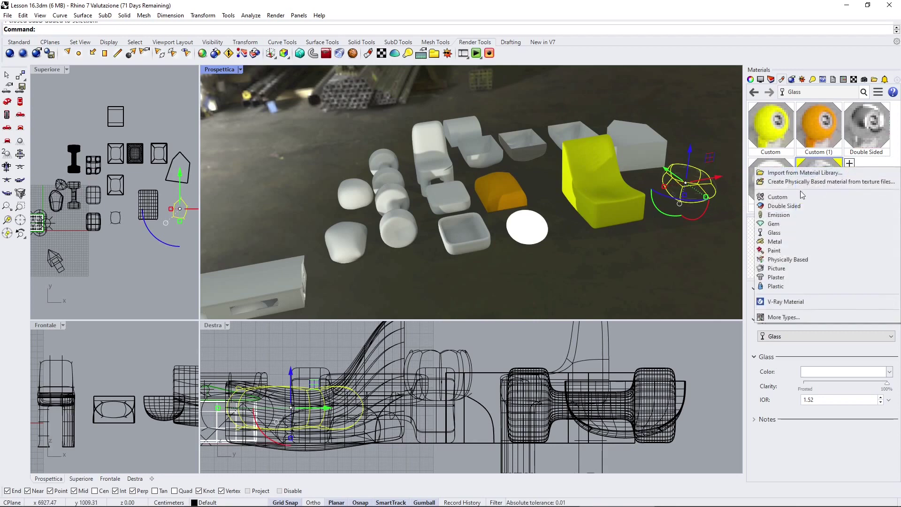
left_click(788, 242)
left_click_drag(866, 183, 475, 232)
right_click_drag(471, 280, 438, 227)
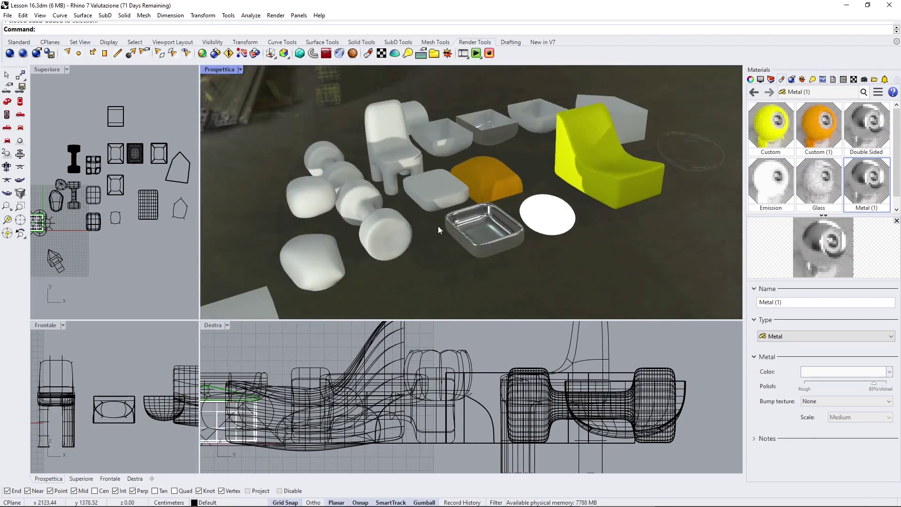
Add a Paint material and apply it to the lower-left rounded object
scroll(769, 212, "down", 1)
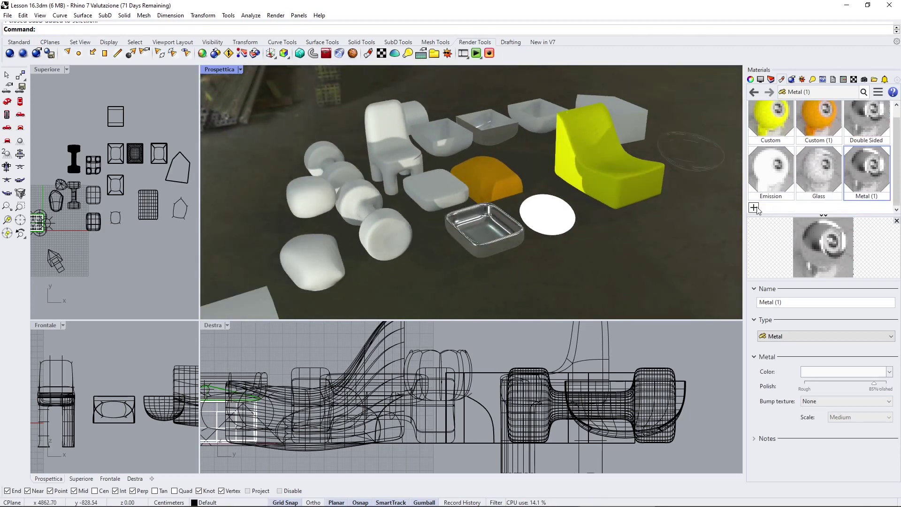
left_click(753, 207)
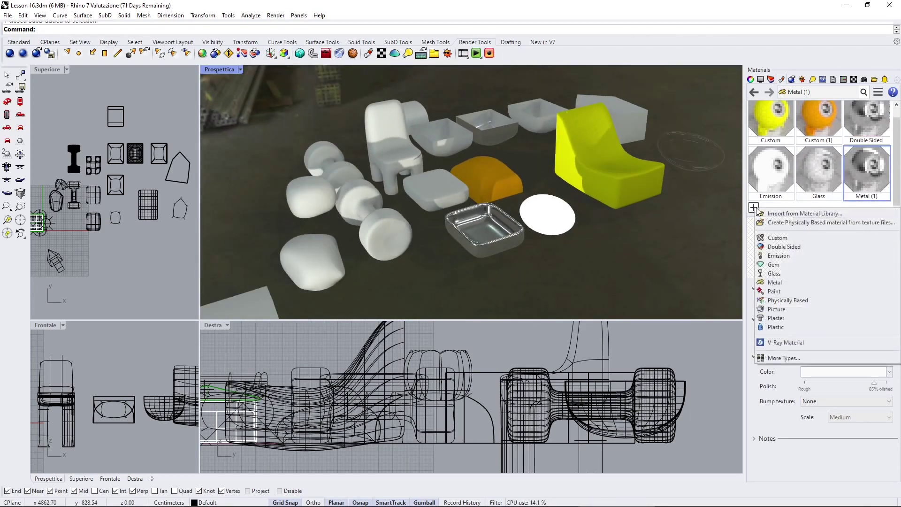
left_click(774, 292)
left_click_drag(772, 182, 397, 248)
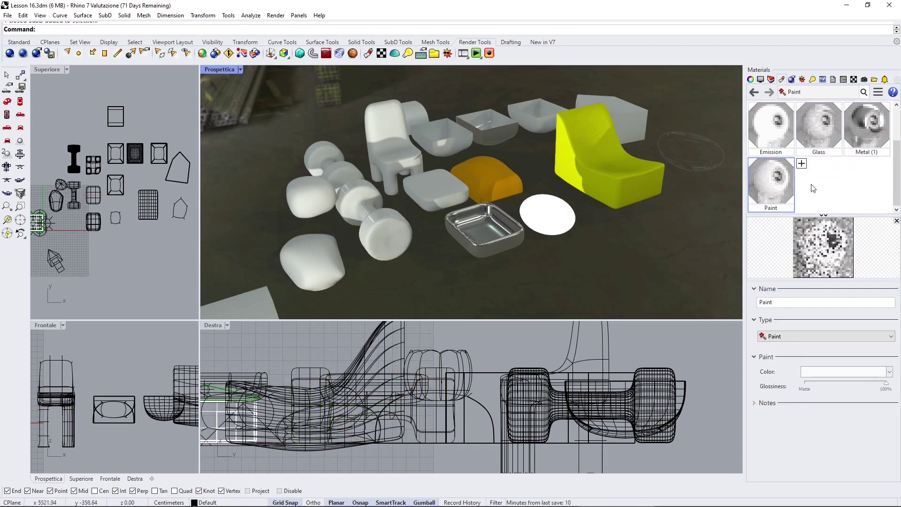
mouse_move(771, 183)
left_mouse_down()
mouse_move(612, 208)
mouse_move(328, 274)
mouse_move(316, 260)
left_mouse_up()
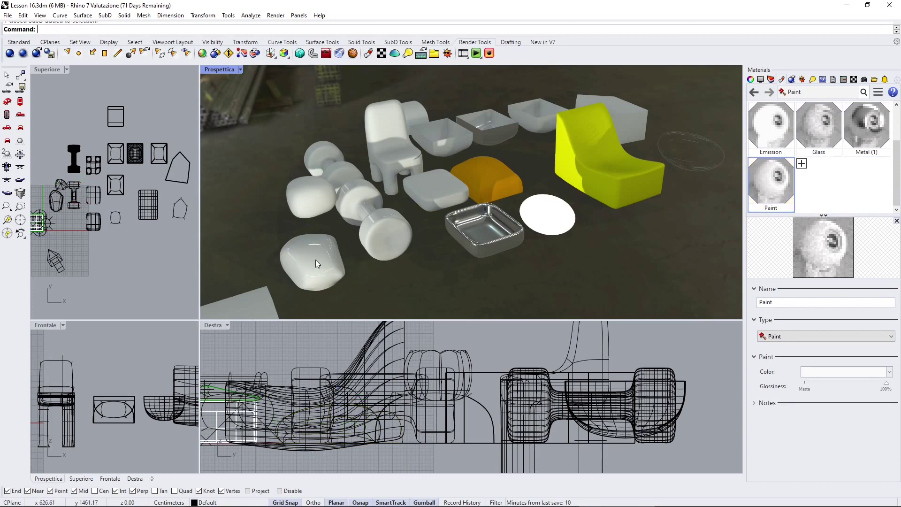
Add a Plaster material, apply it to the left rounded object, and orbit to view the scene
left_click(802, 162)
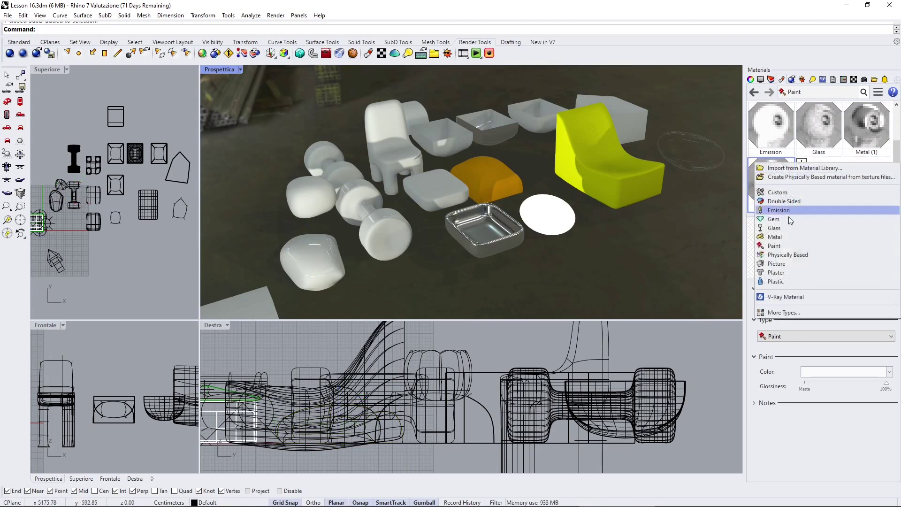
left_click(783, 279)
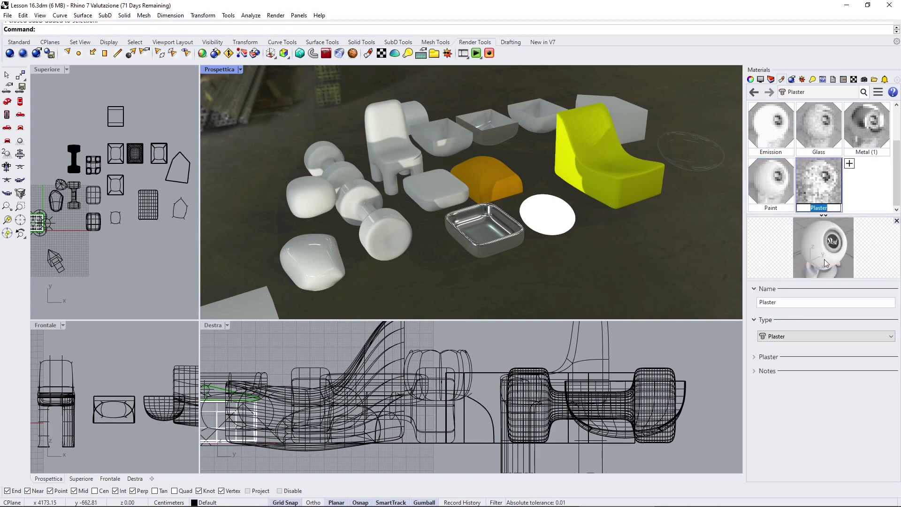
left_click_drag(339, 271, 313, 185)
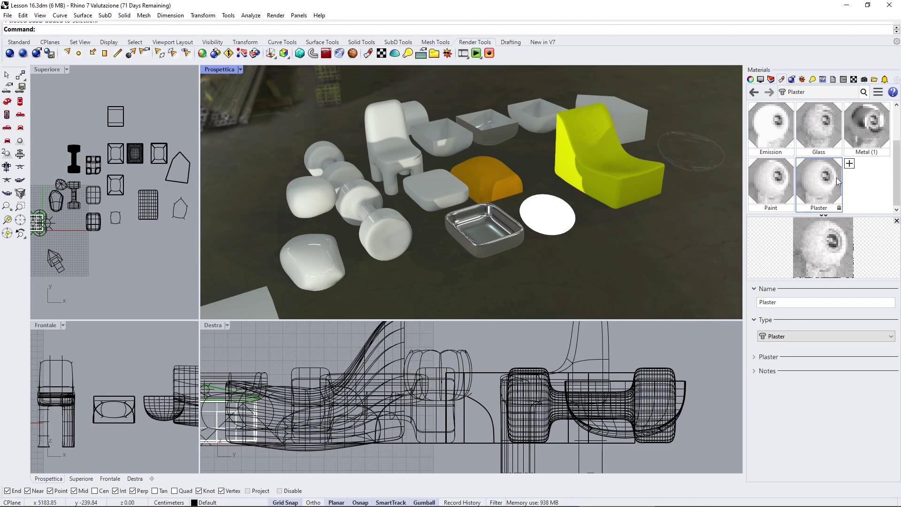
left_click(849, 163)
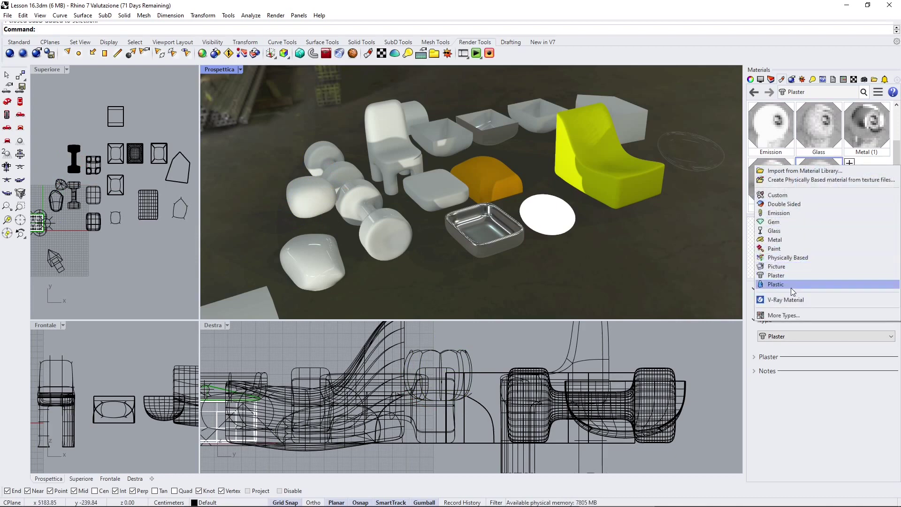
left_click(587, 250)
right_click_drag(586, 250, 730, 259)
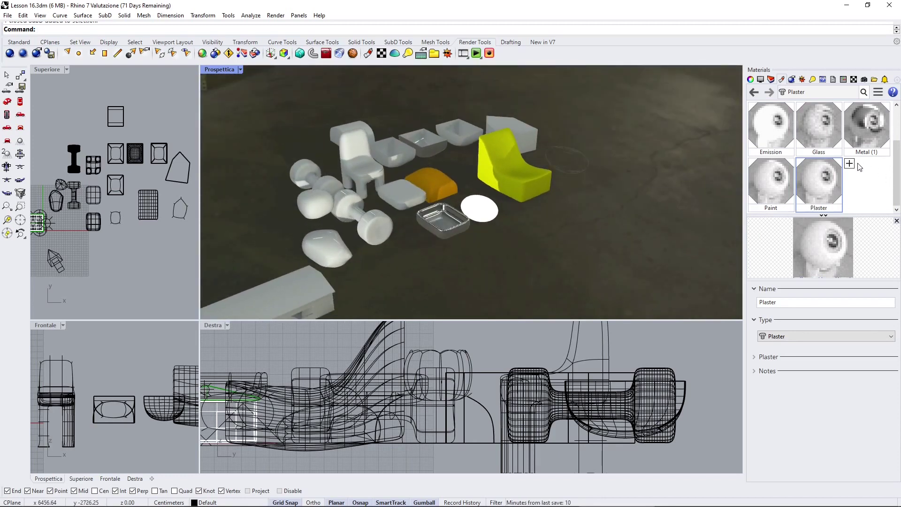